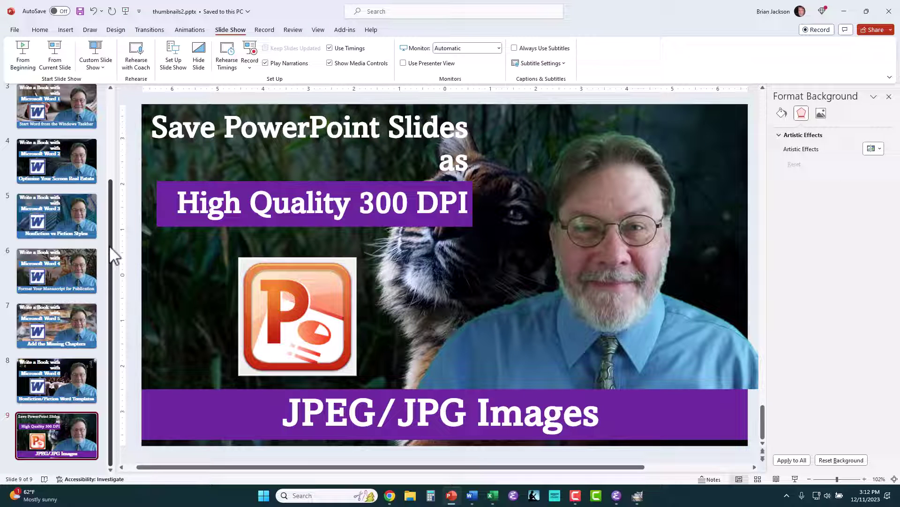
Scroll the slide pane back to the top and view slides 1, 2 and 3 in the editor
drag(112, 256, 113, 136)
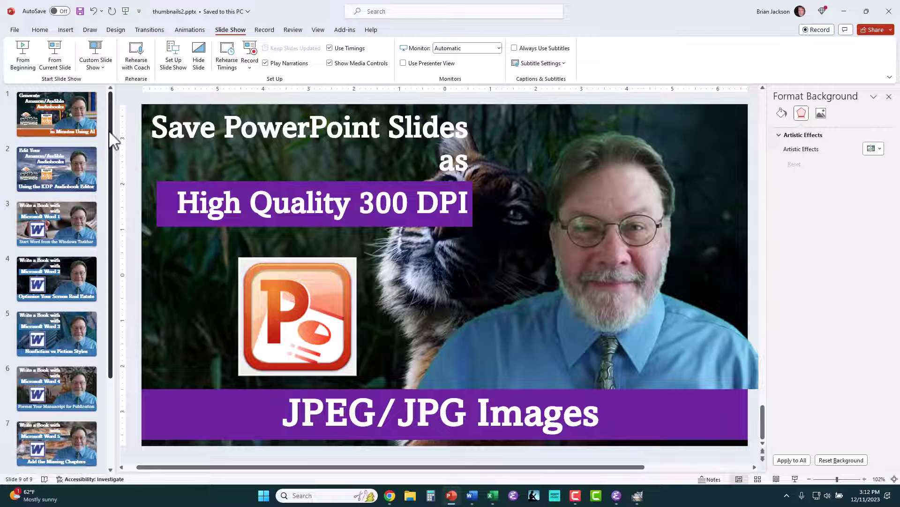
click(75, 115)
click(76, 164)
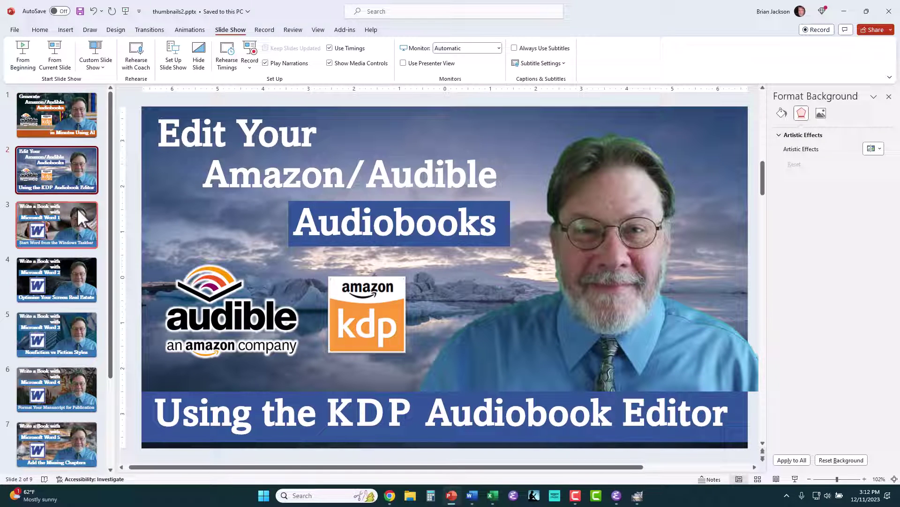
click(70, 217)
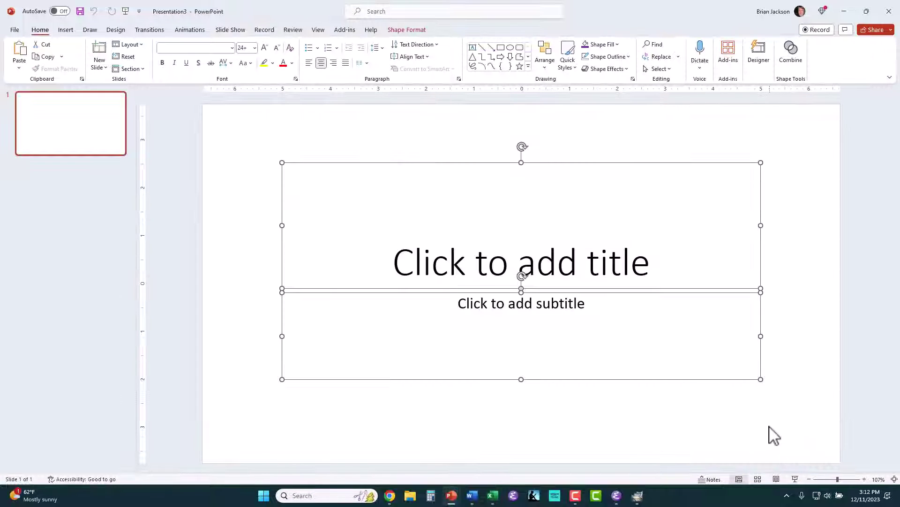
Delete the title and subtitle placeholders and draw a looping rainbow glitter pen scribble across the slide
key(Delete)
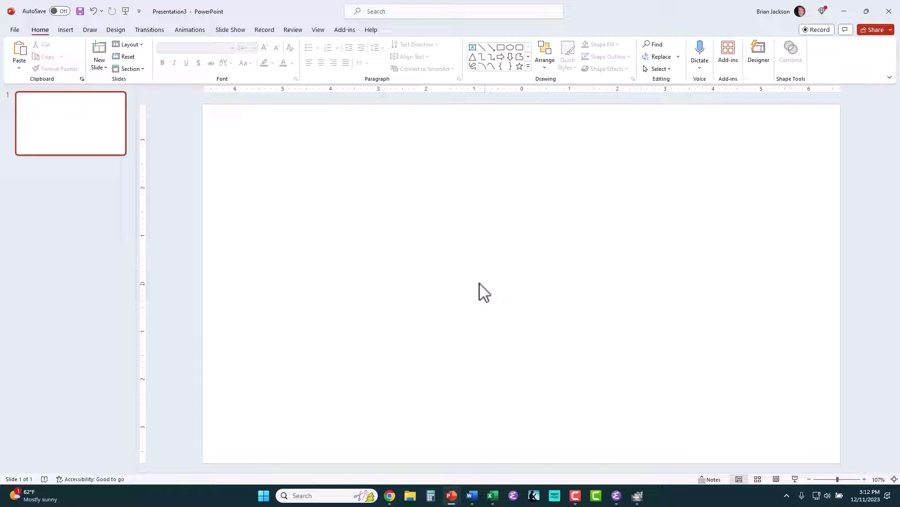
click(90, 30)
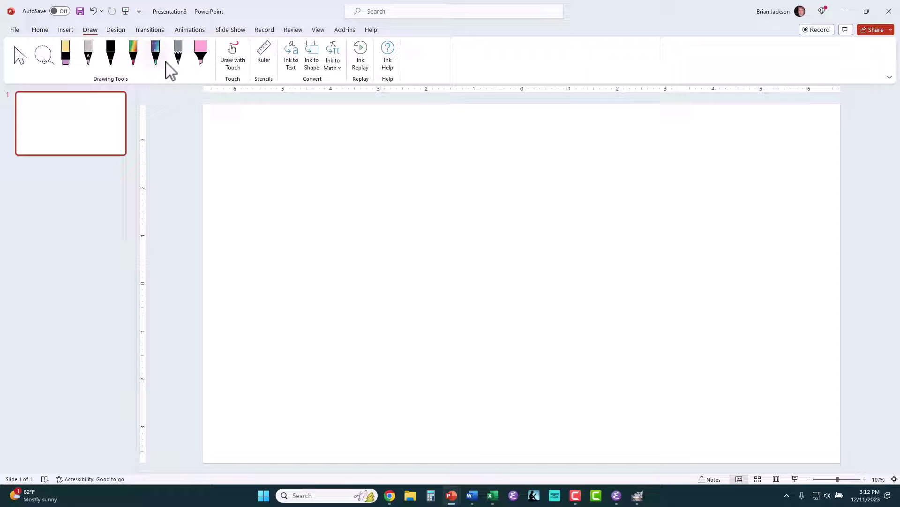
click(133, 58)
mouse_move(383, 177)
mouse_down()
mouse_move(352, 305)
mouse_move(534, 180)
mouse_move(669, 243)
mouse_move(565, 308)
mouse_move(374, 344)
mouse_move(518, 257)
mouse_move(686, 360)
mouse_move(690, 351)
mouse_up()
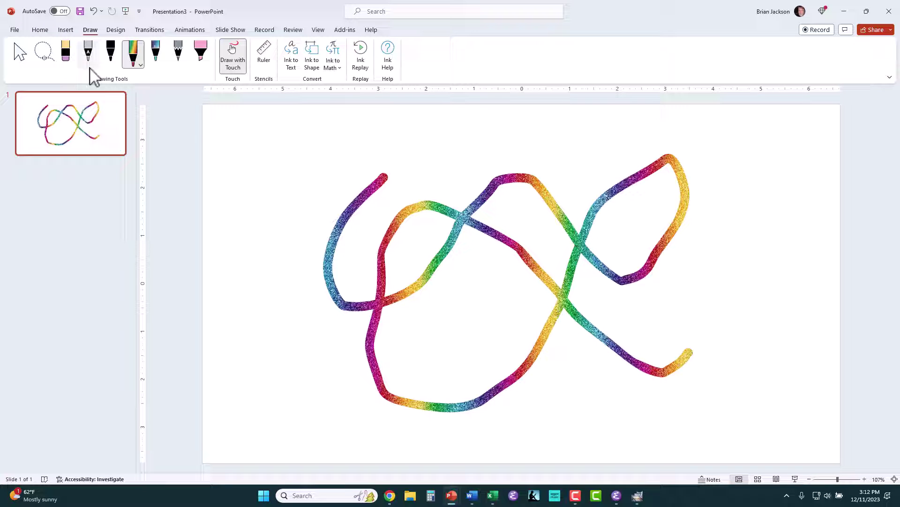
Open the full Save As dialog for Presentation3 via Browse, then cancel it unsaved
click(14, 30)
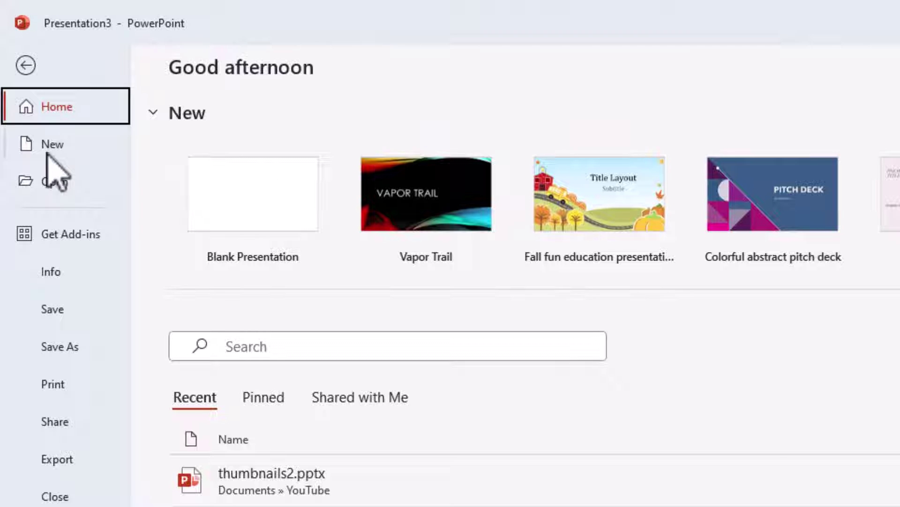
click(47, 307)
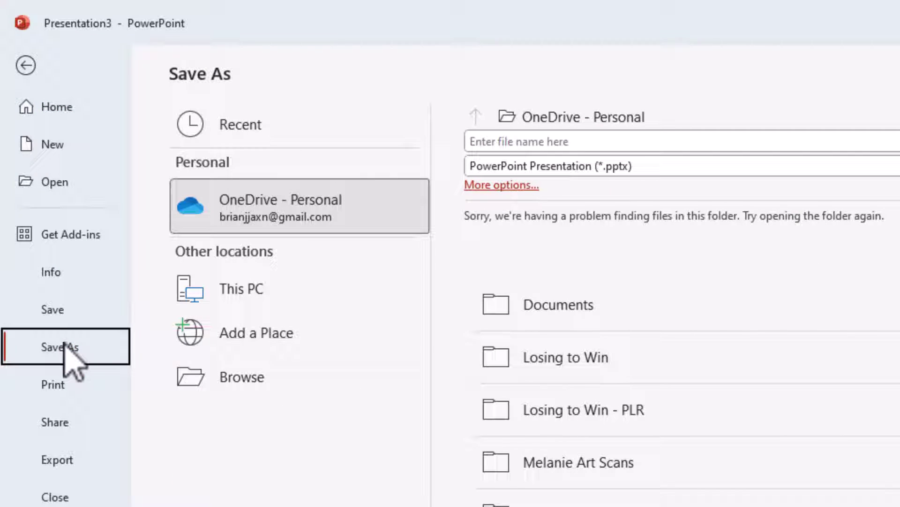
click(224, 375)
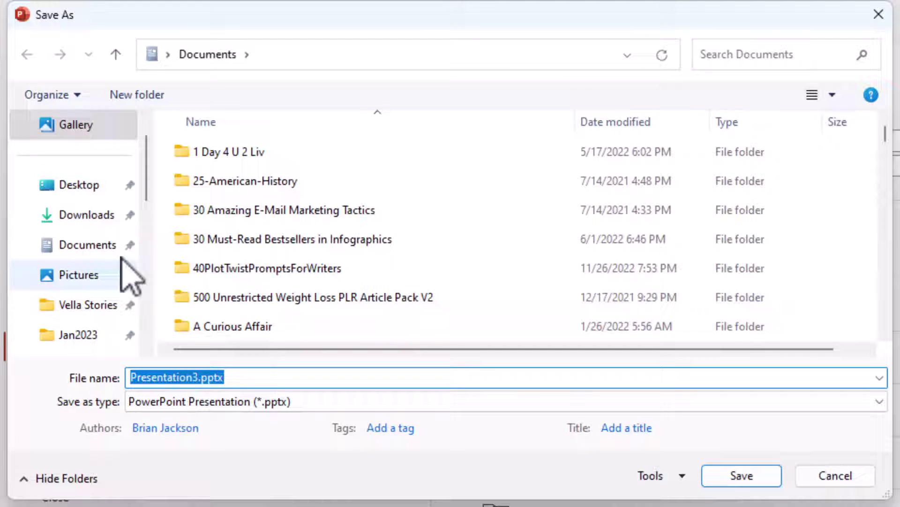
click(836, 475)
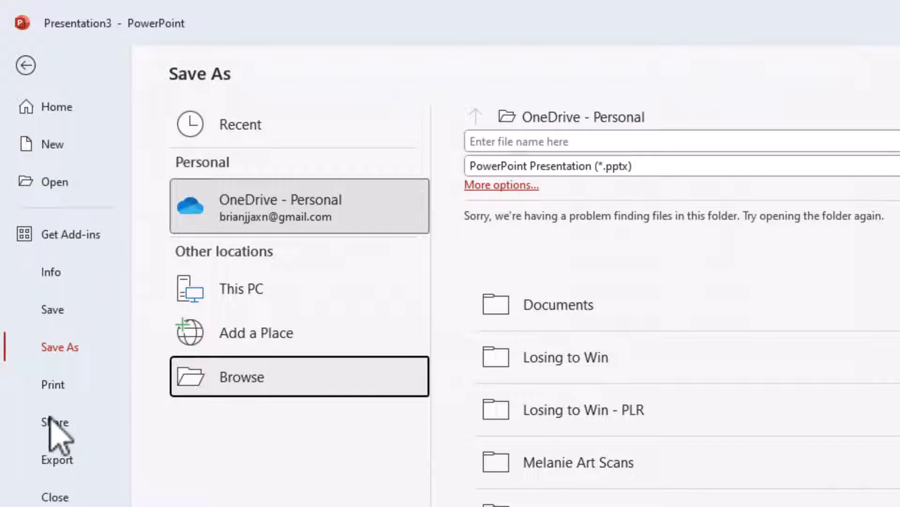
Try exporting the slides as JPEG via Export > Change File Type, then cancel the save
click(61, 461)
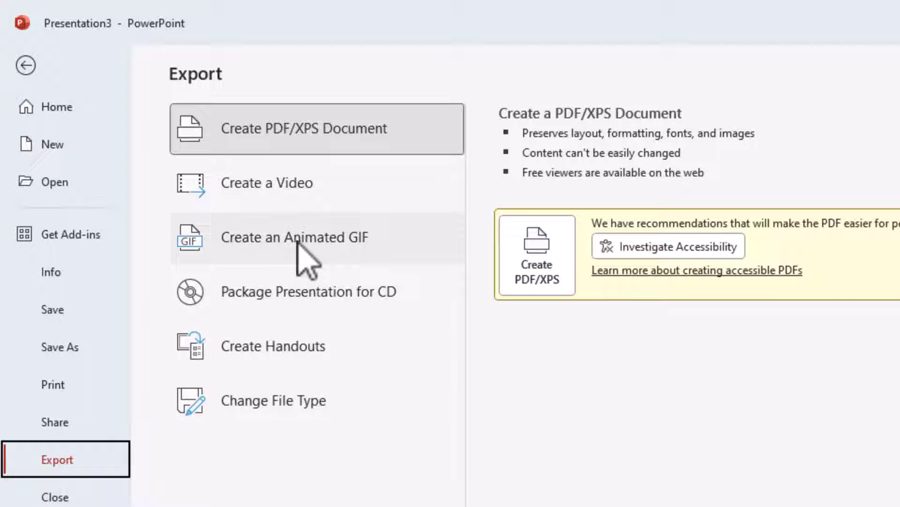
click(229, 418)
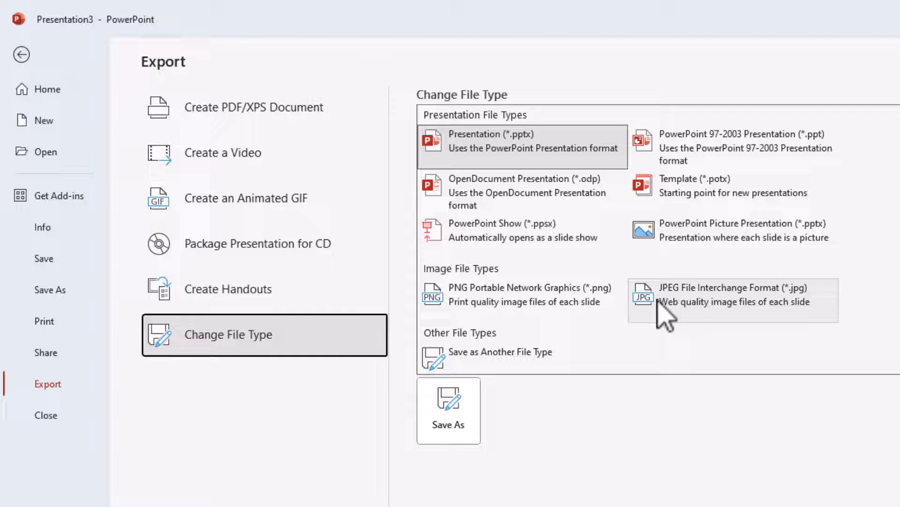
key(Escape)
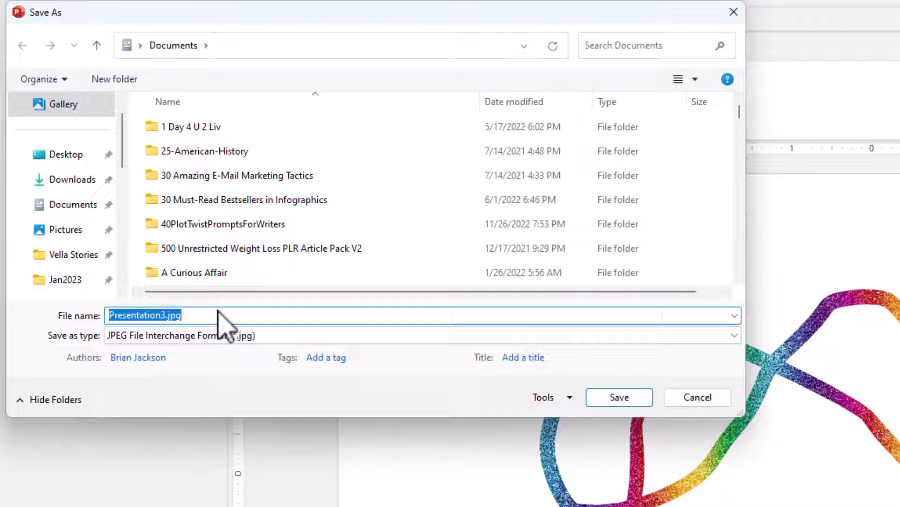
click(706, 397)
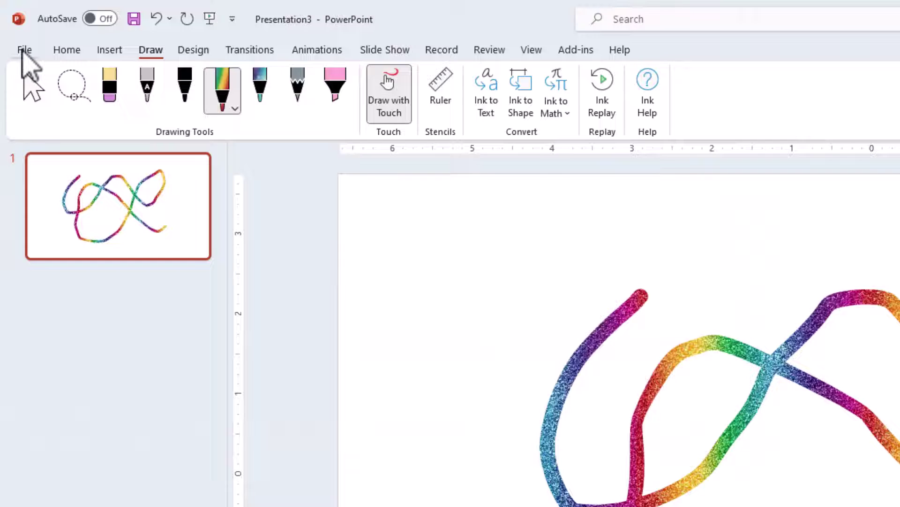
Open the Save As Browse dialog again and cancel it without saving
click(23, 49)
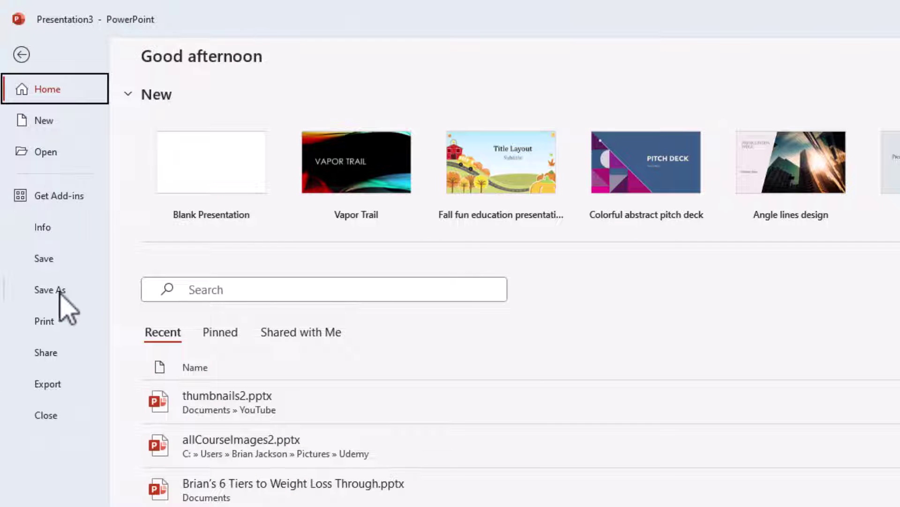
click(47, 290)
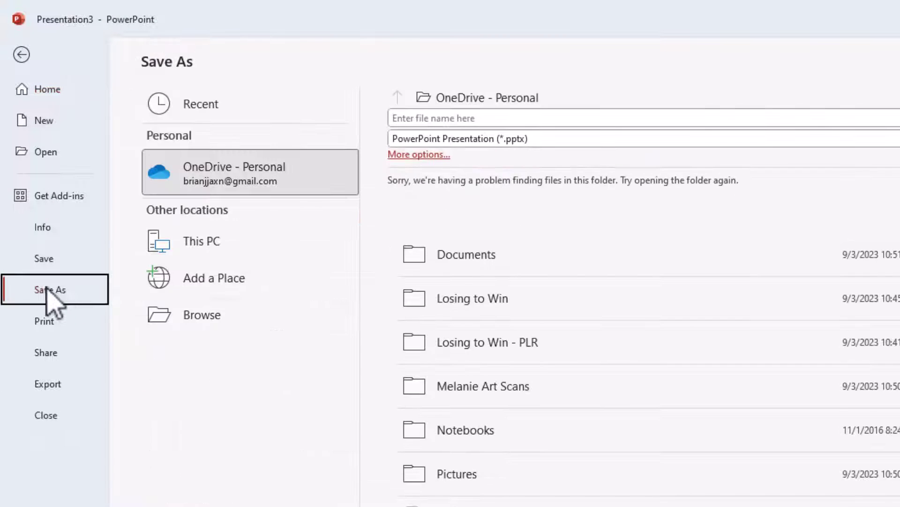
click(176, 322)
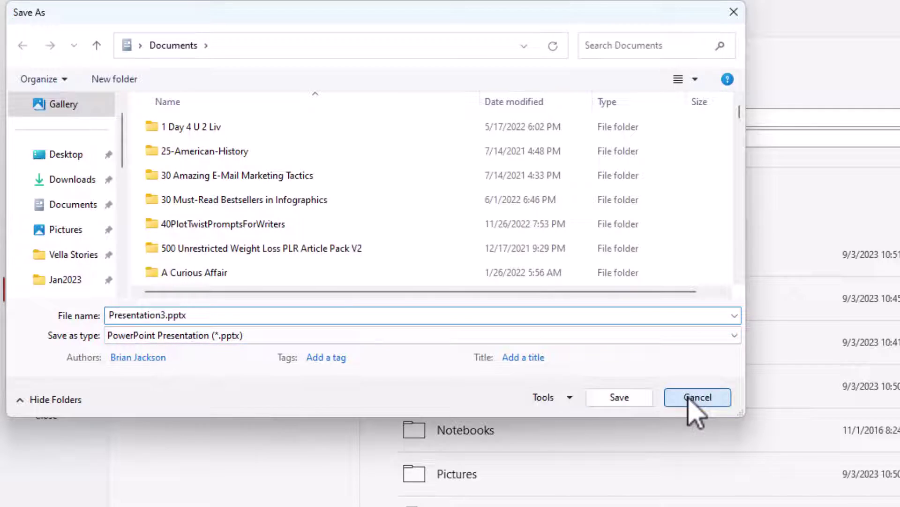
click(689, 396)
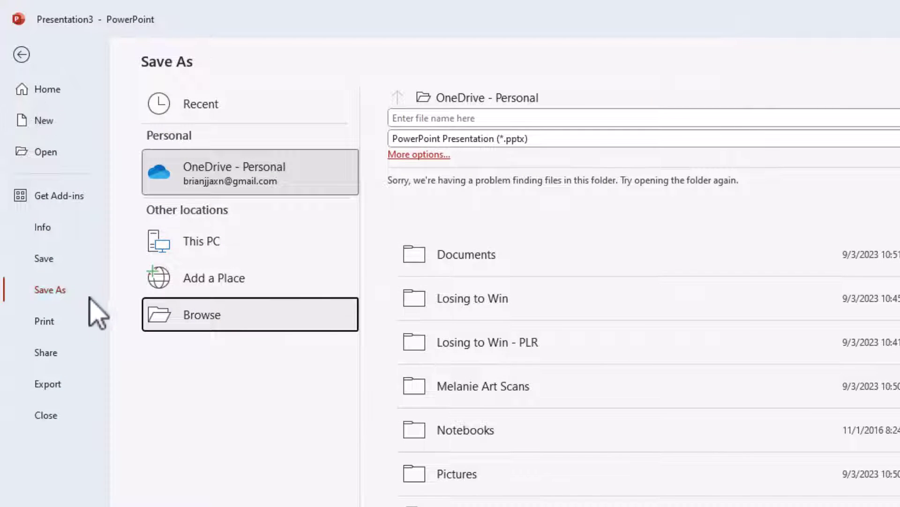
Choose JPEG File Interchange Format under Export > Change File Type, then cancel the JPEG save
click(57, 389)
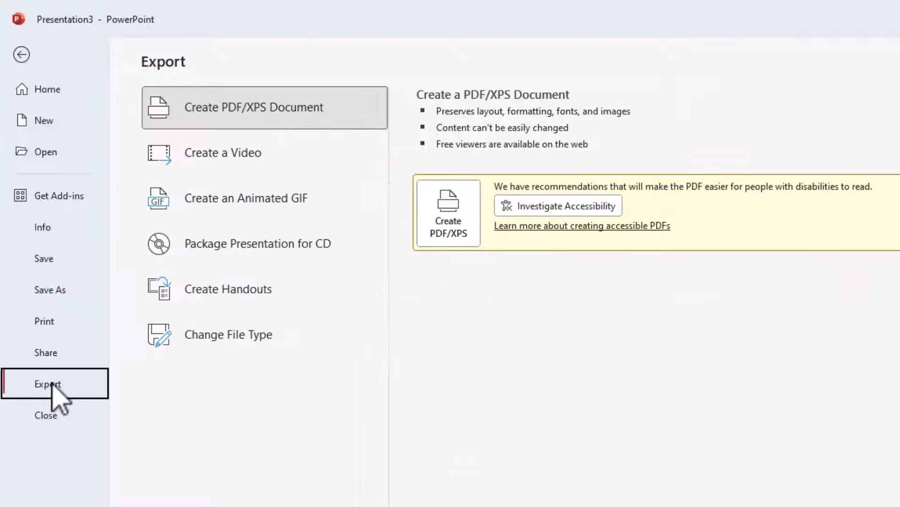
click(223, 329)
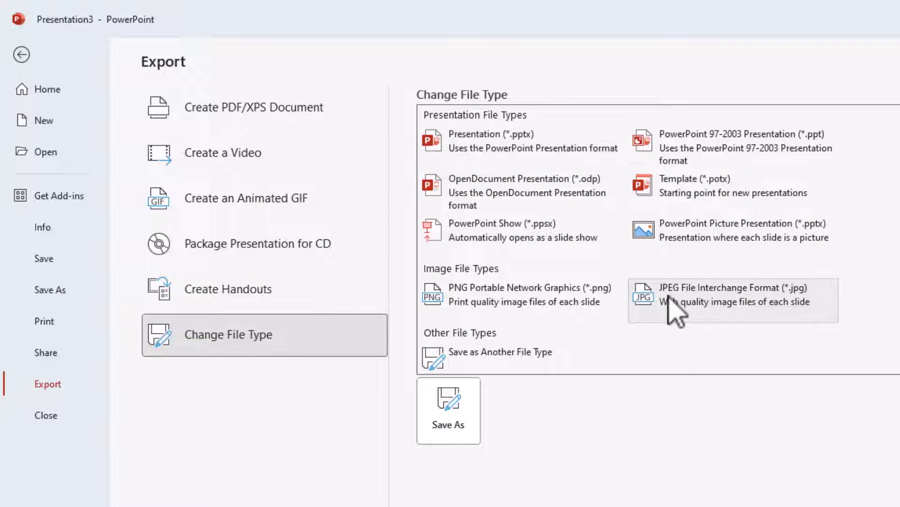
double_click(672, 313)
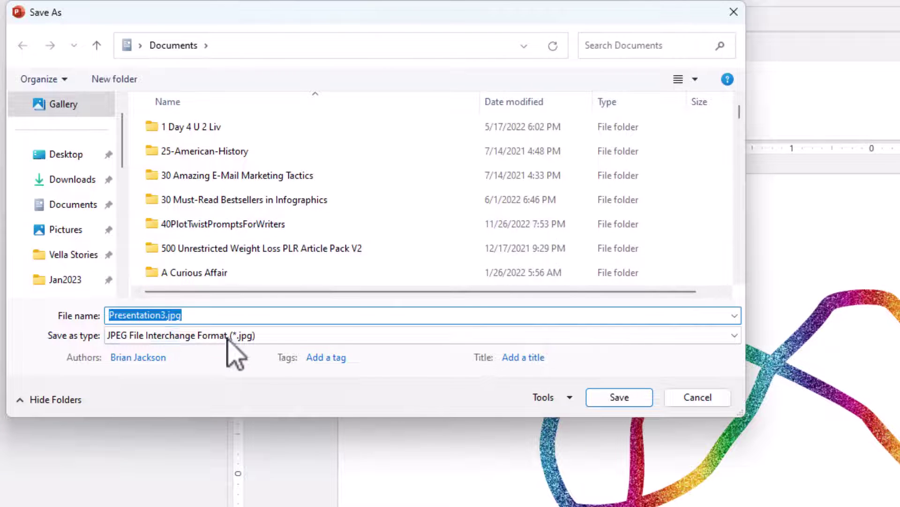
click(694, 395)
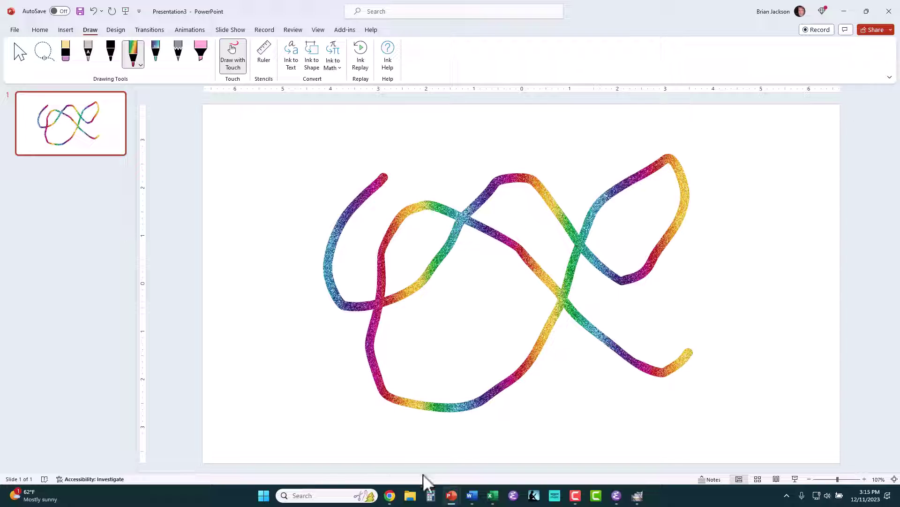
Bring the Chrome new tab window to the front
mouse_move(453, 500)
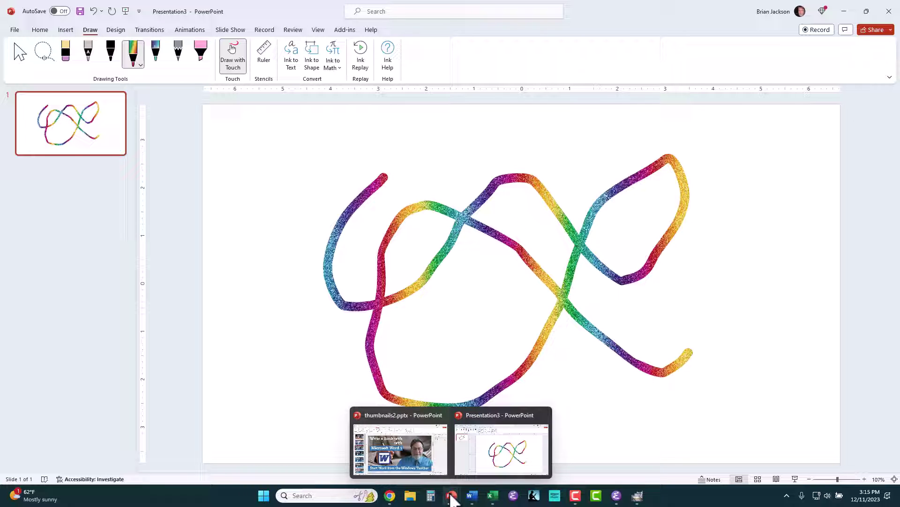
mouse_move(390, 496)
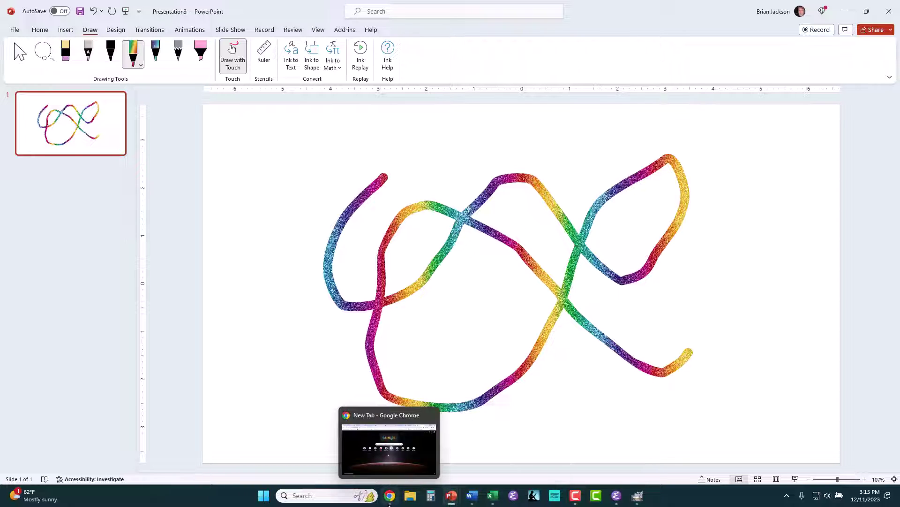
click(391, 471)
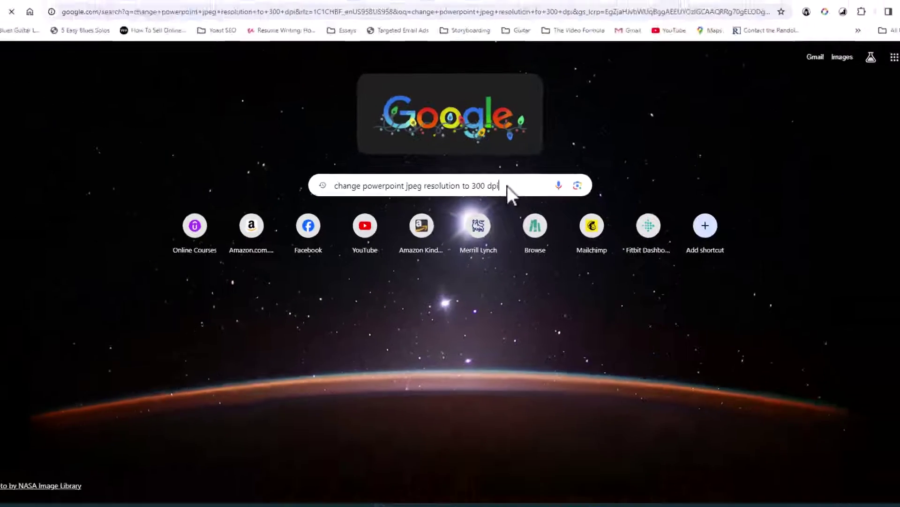
Search 'change powerpoint jpeg resolution to 300 dpi' and open Microsoft Learn's high-dpi slide export article
key(Return)
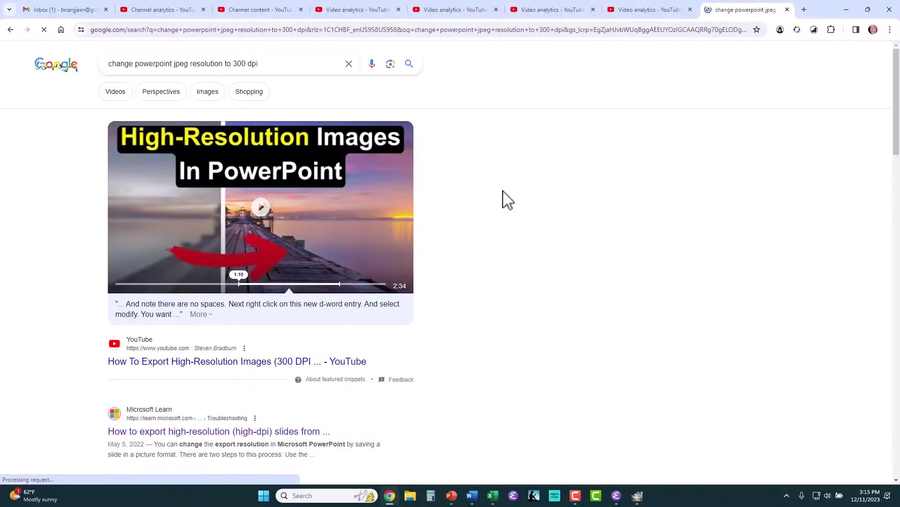
scroll(104, 258, down, 1)
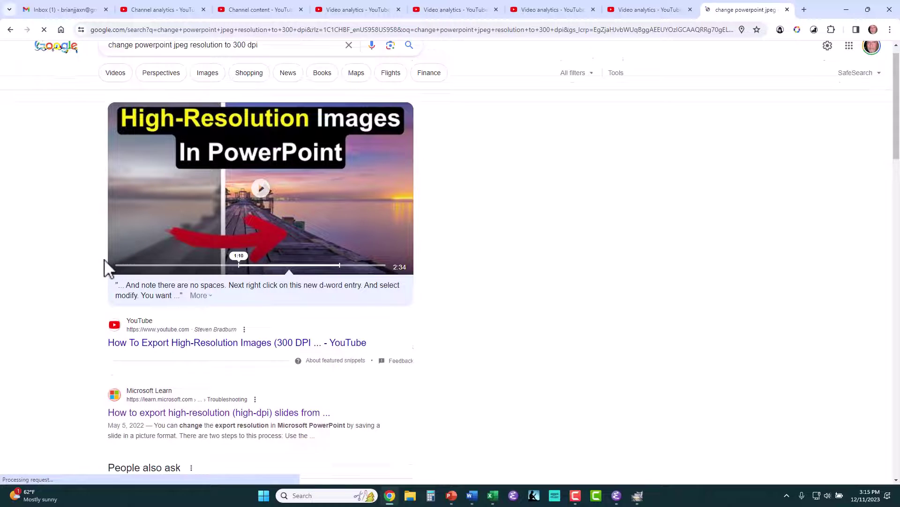
scroll(104, 260, down, 5)
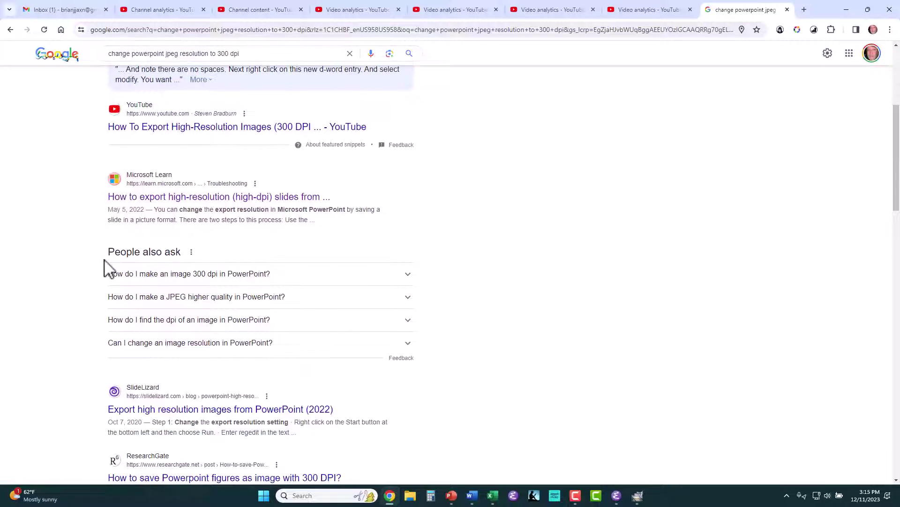
click(162, 201)
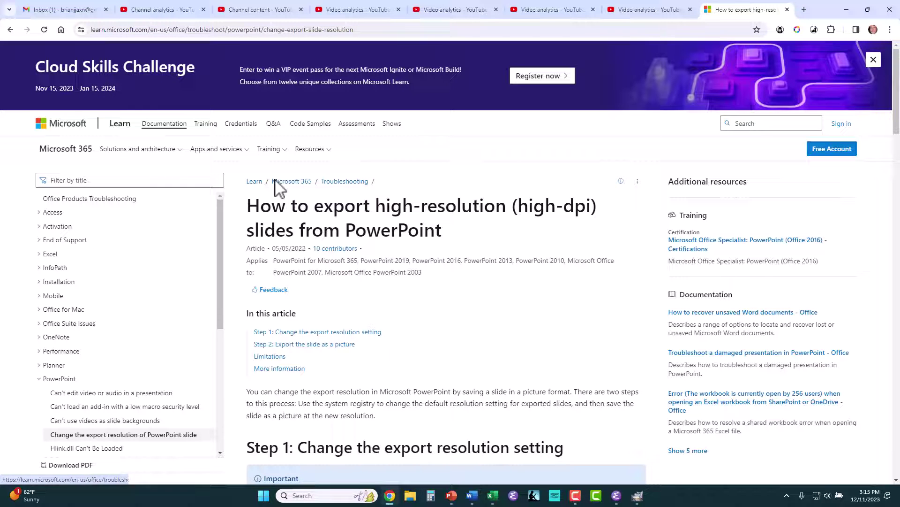
scroll(272, 178, down, 3)
scroll(262, 162, down, 6)
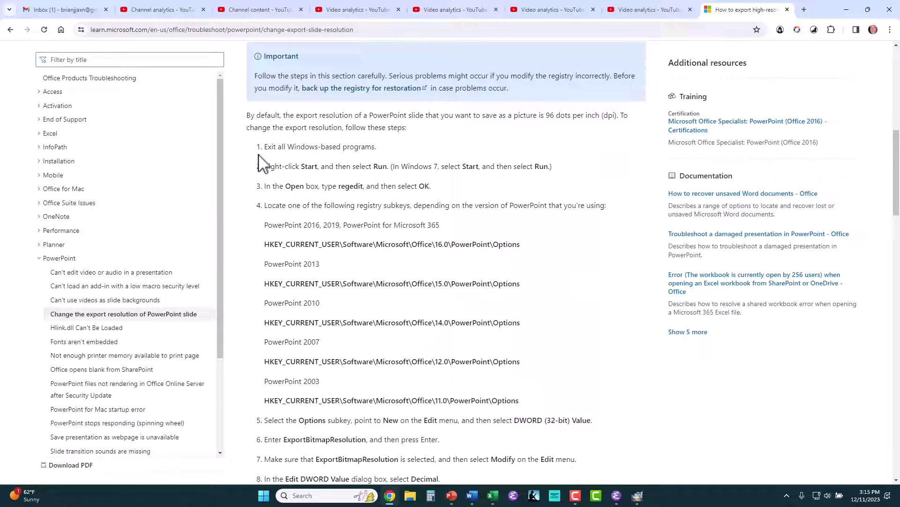
scroll(260, 164, down, 1)
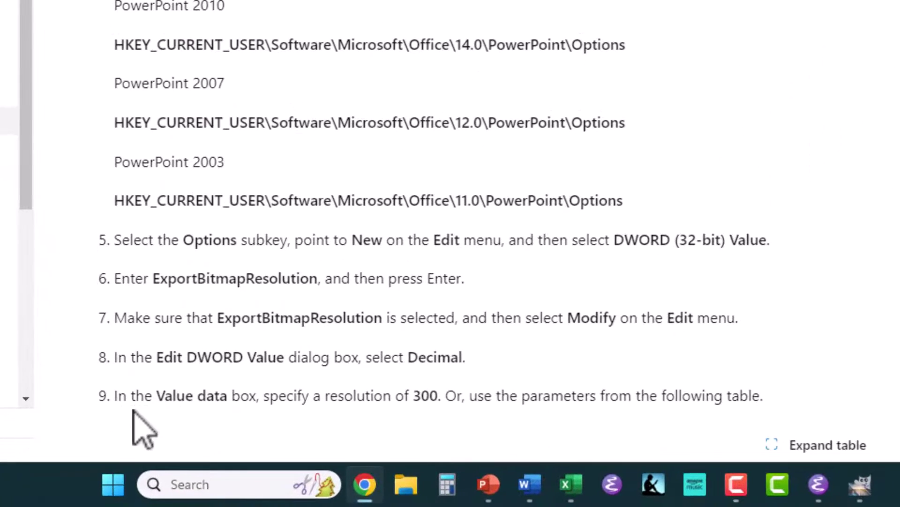
Search the Start menu for regedit and launch Registry Editor
click(113, 486)
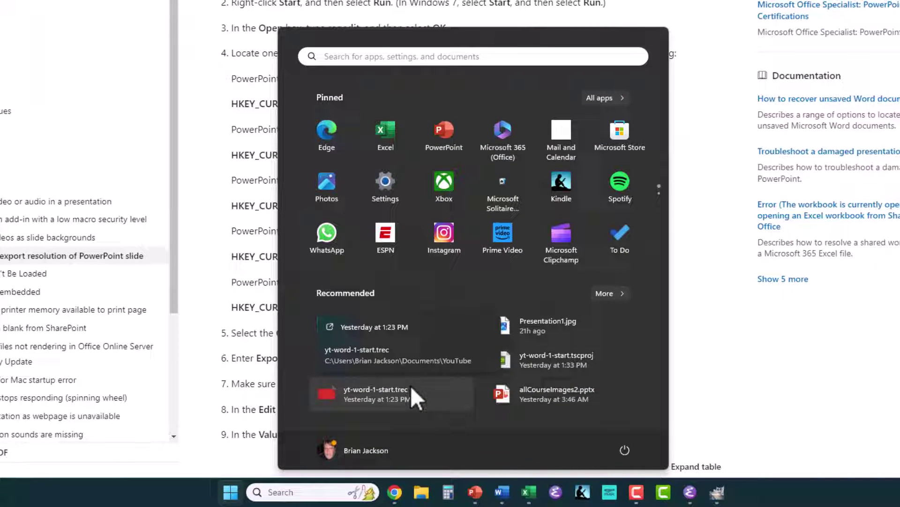
text(re)
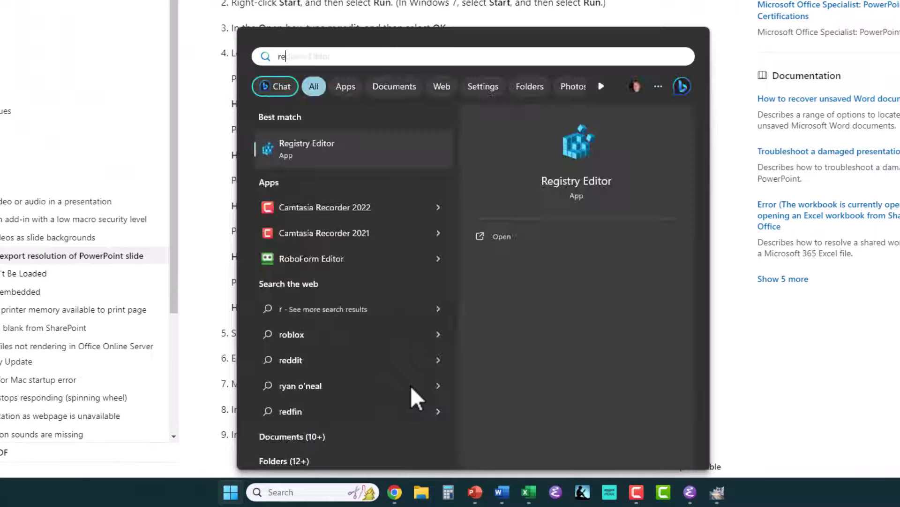
text(gedit)
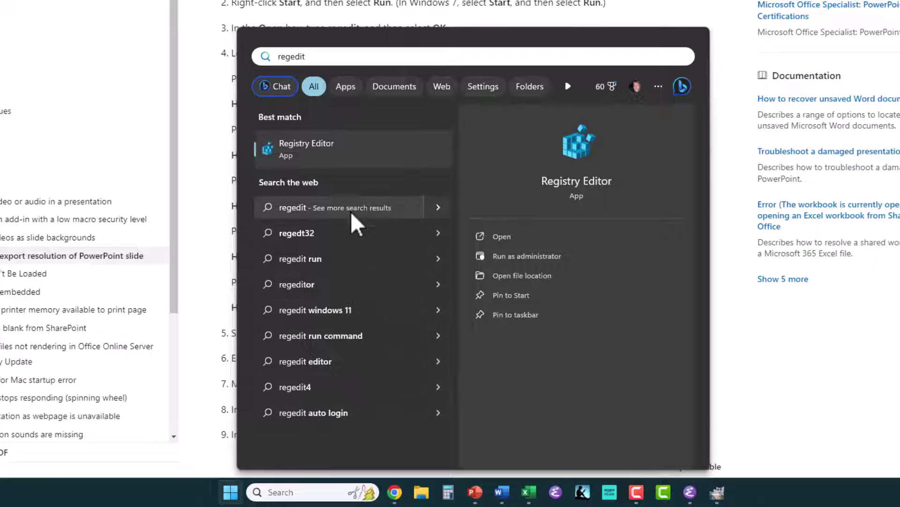
click(292, 149)
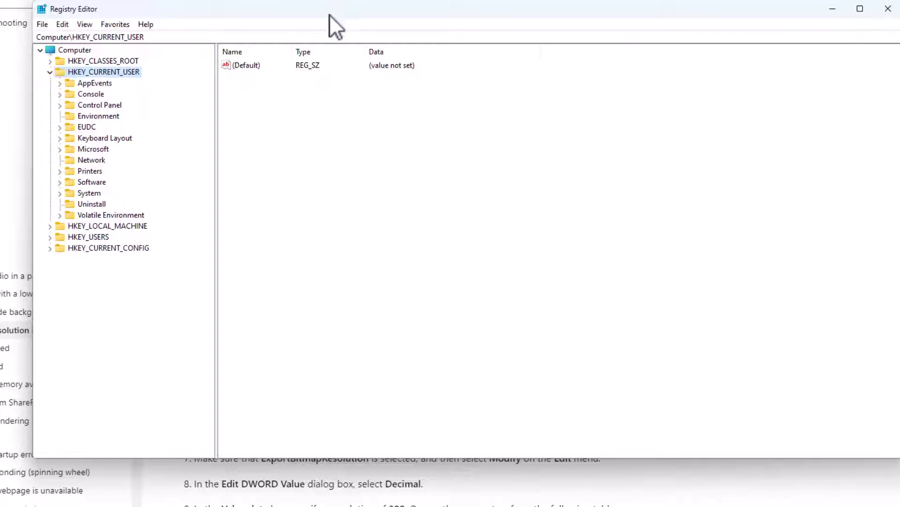
Move the Registry Editor window to the lower middle, below the article's registry path
drag(333, 7, 792, 3)
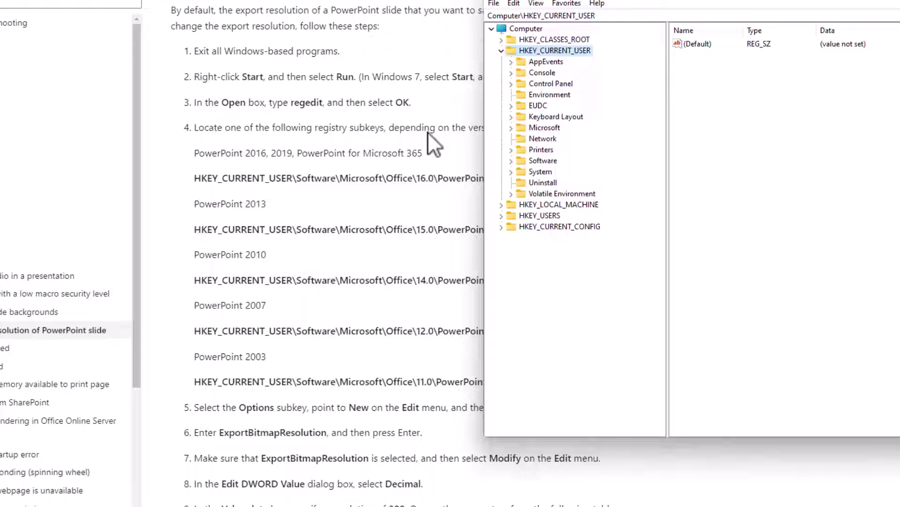
drag(676, 4, 417, 210)
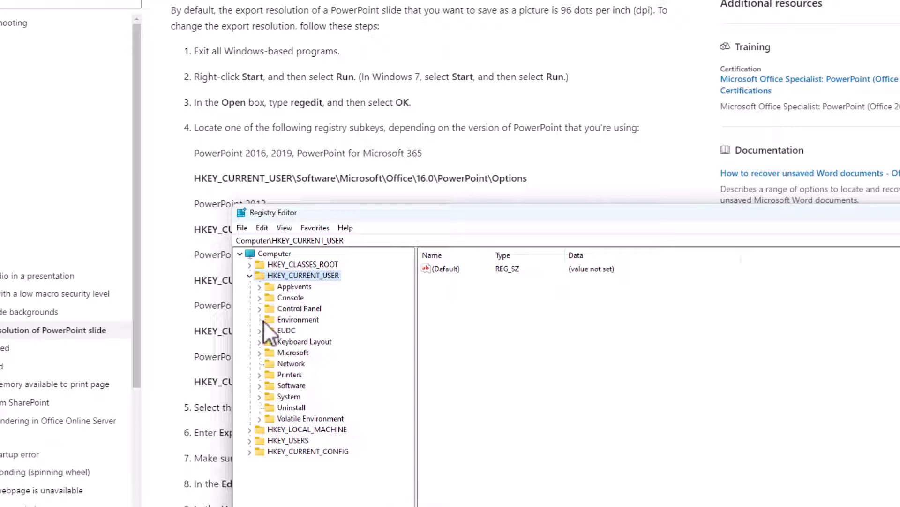
Expand Software > Microsoft > Office > 16.0 > PowerPoint and select the Options key to view its values
click(259, 385)
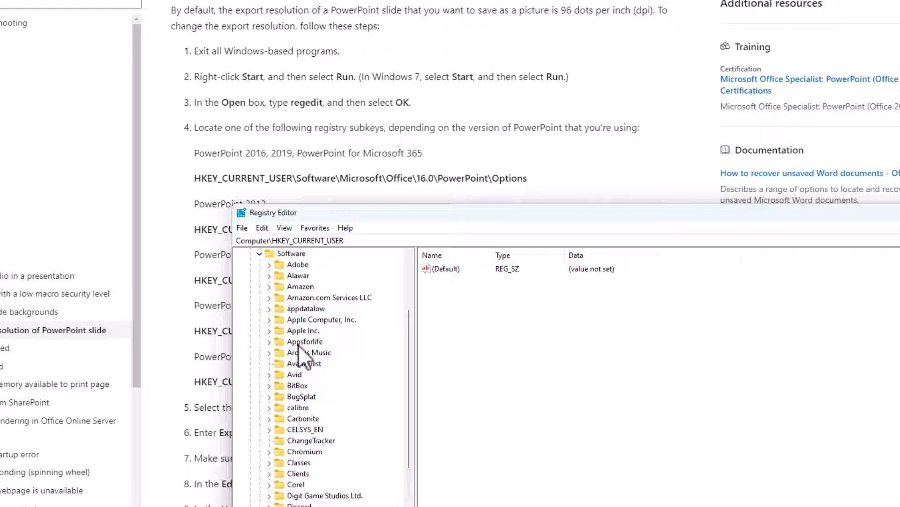
scroll(298, 344, down, 10)
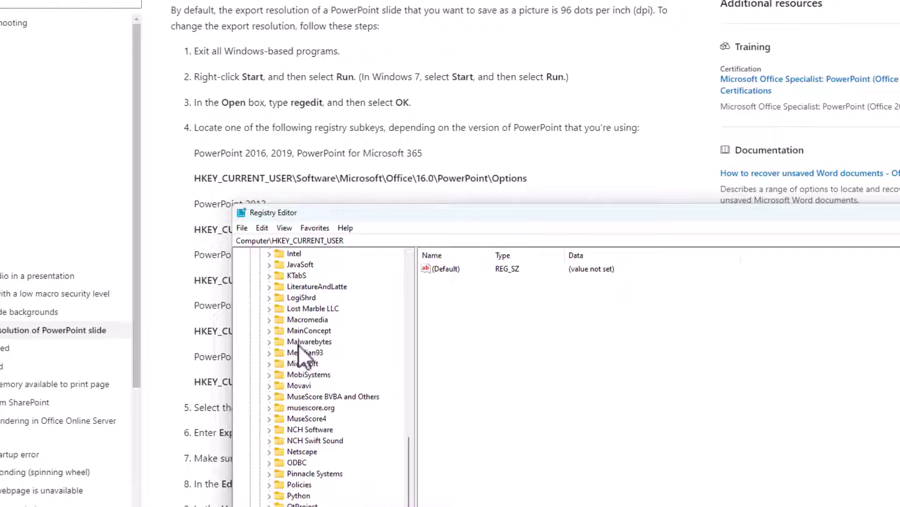
click(269, 363)
scroll(305, 341, down, 2)
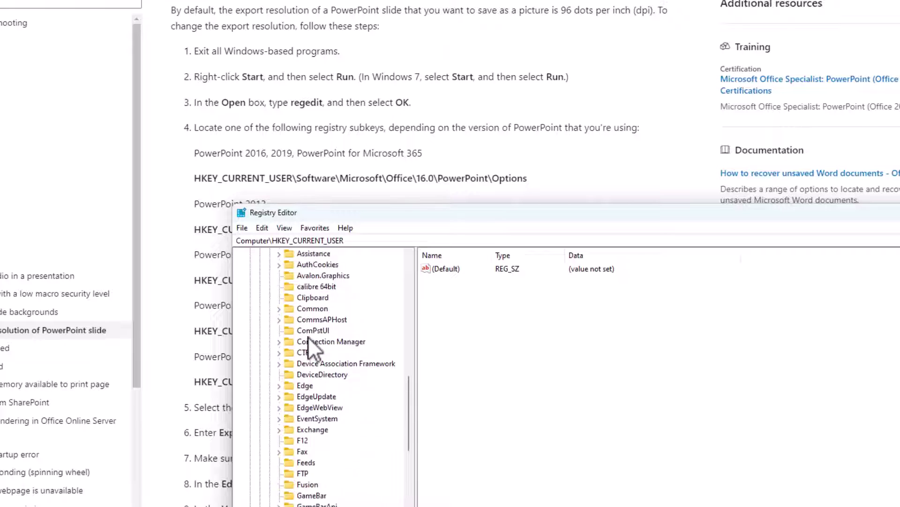
scroll(308, 337, down, 15)
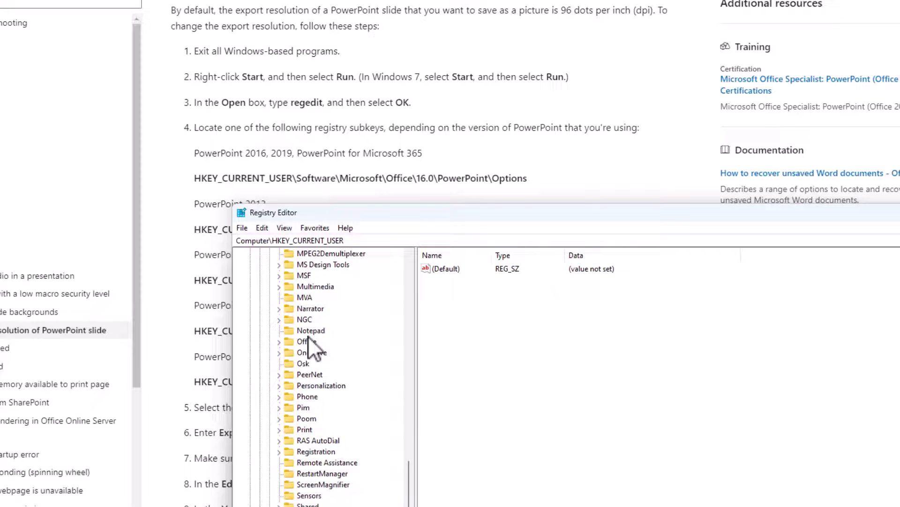
scroll(308, 336, down, 6)
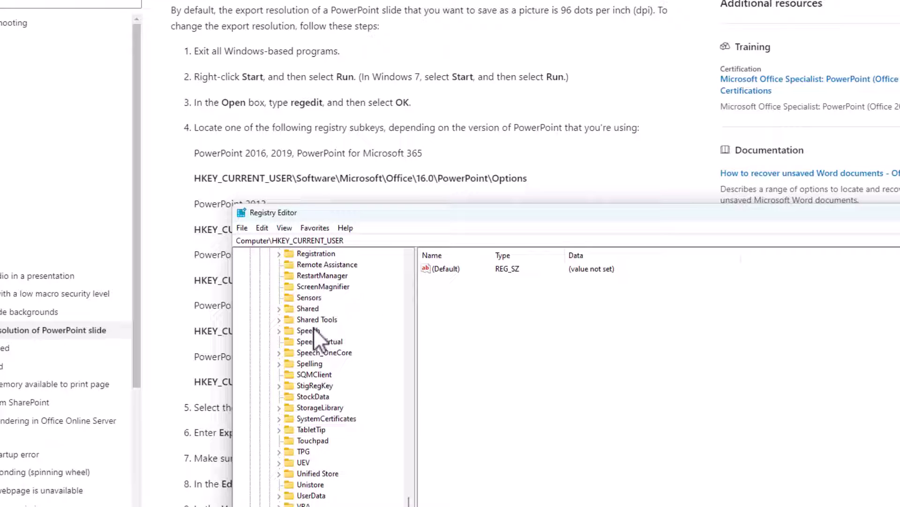
scroll(313, 327, up, 4)
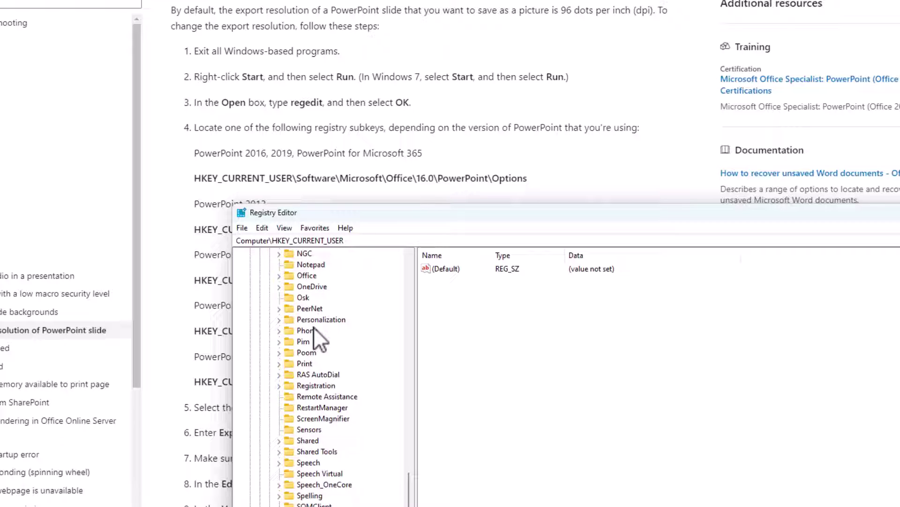
scroll(313, 325, up, 1)
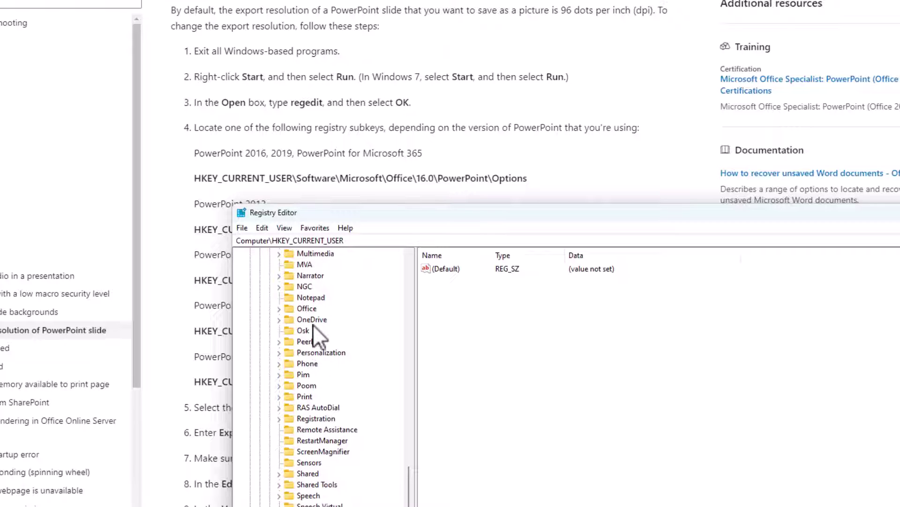
click(279, 309)
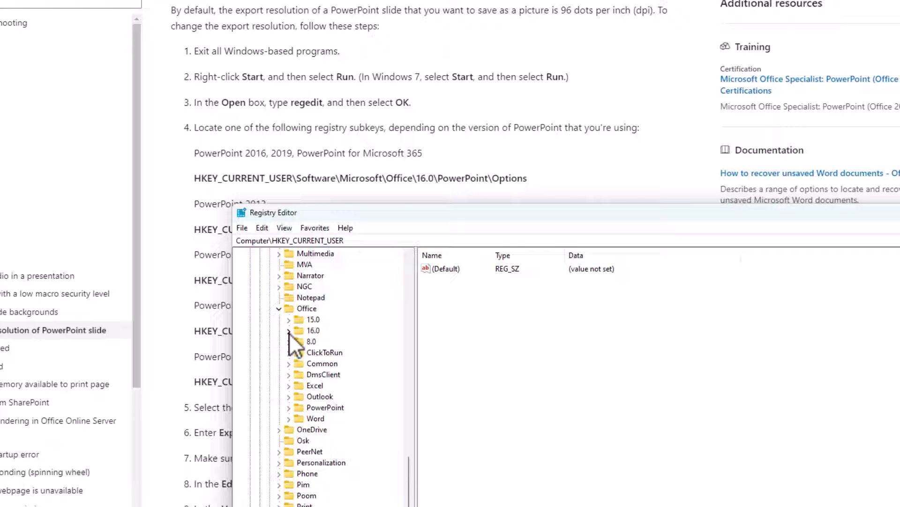
click(289, 332)
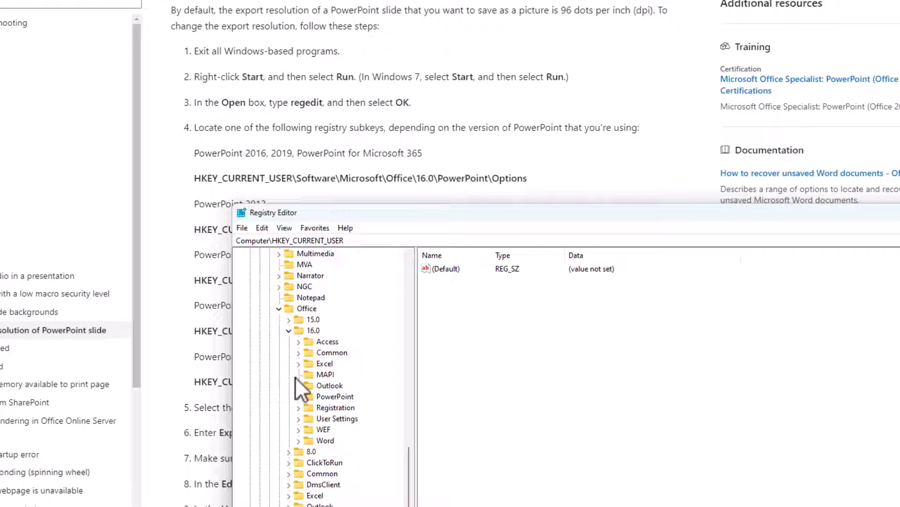
click(298, 396)
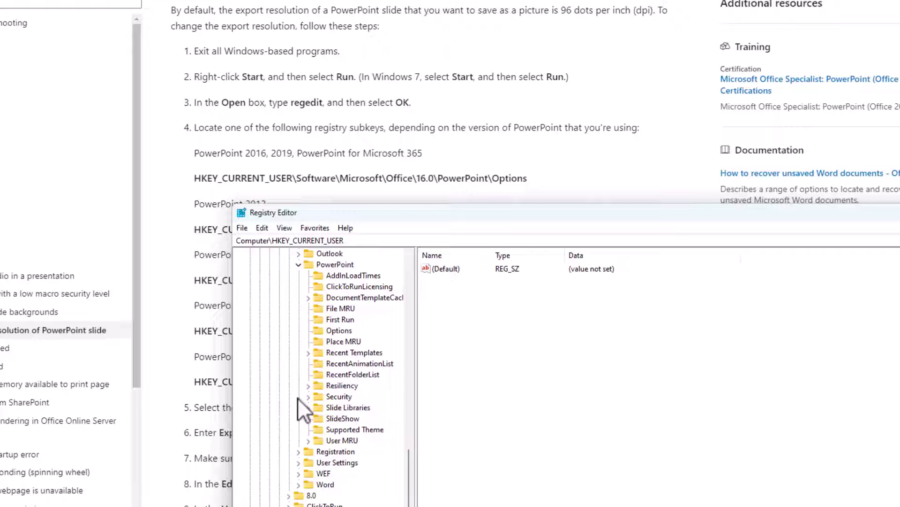
click(319, 332)
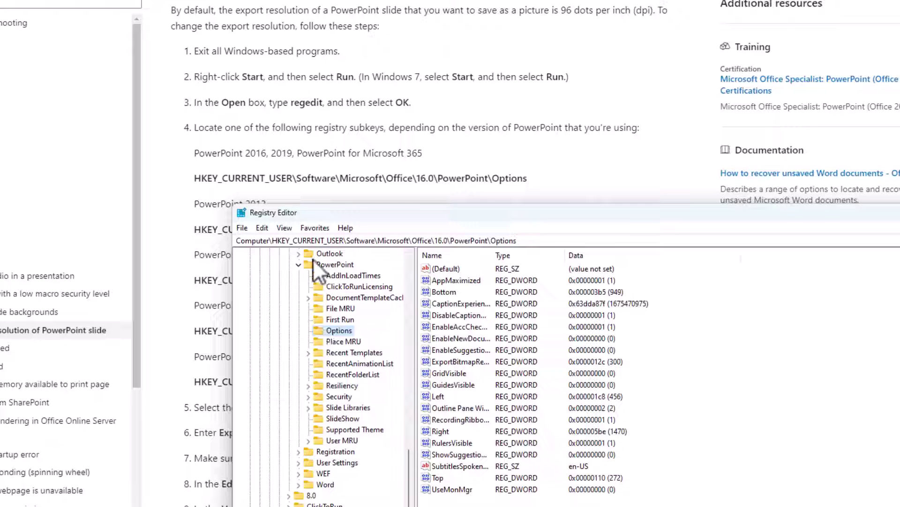
Create a new DWORD (32-bit) value, 'New Value #1', in the PowerPoint Options key
scroll(286, 302, up, 20)
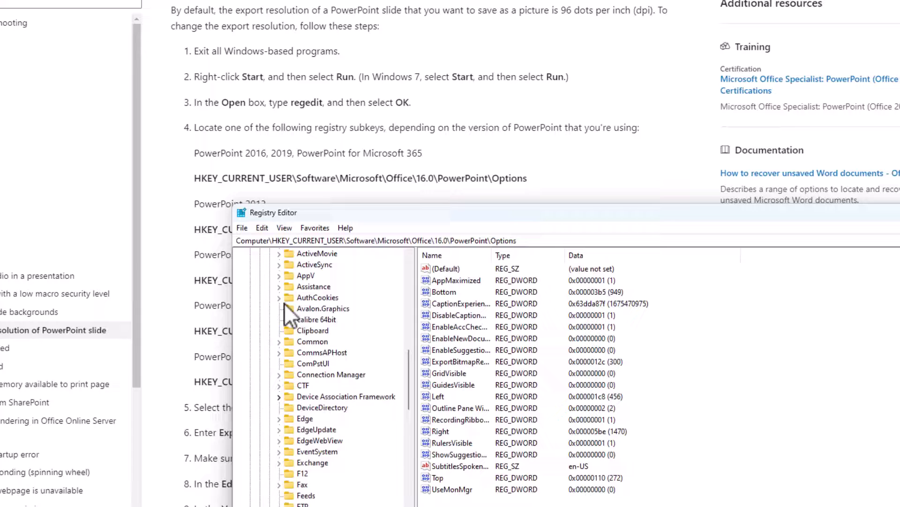
scroll(284, 303, up, 8)
scroll(285, 303, down, 20)
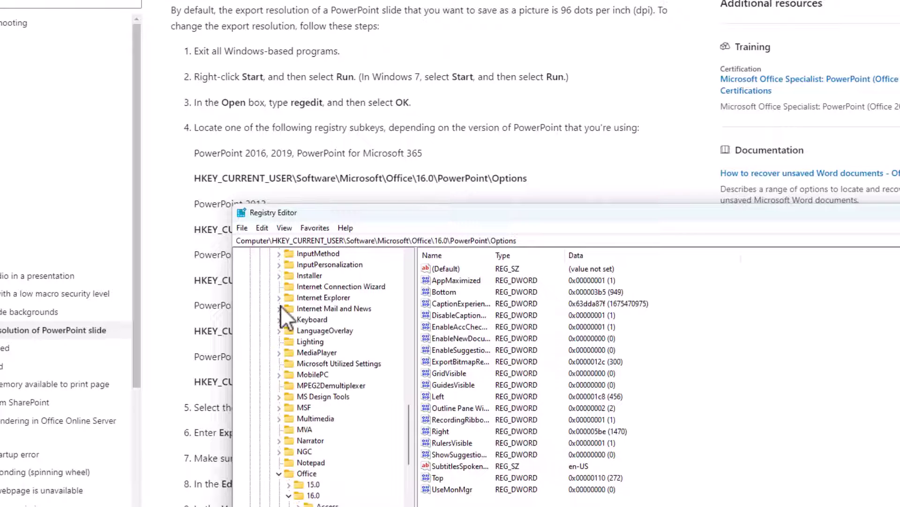
scroll(281, 305, down, 4)
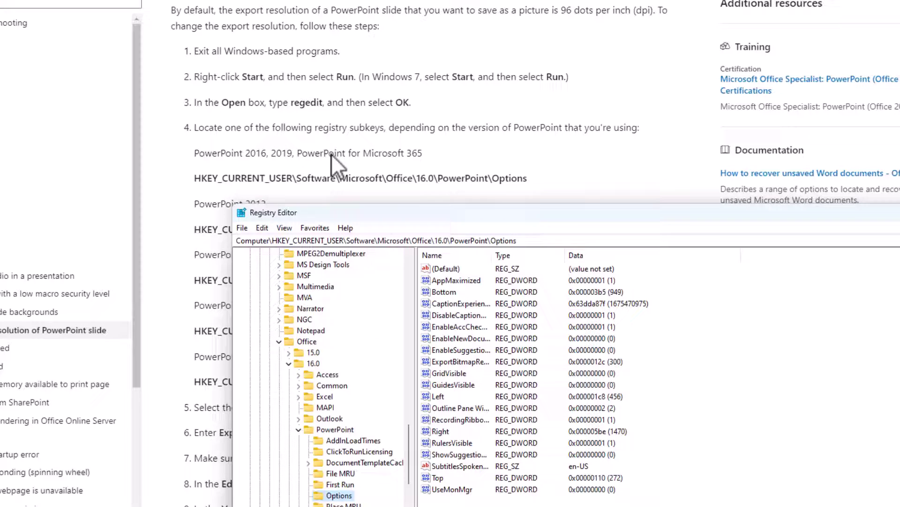
scroll(331, 154, down, 6)
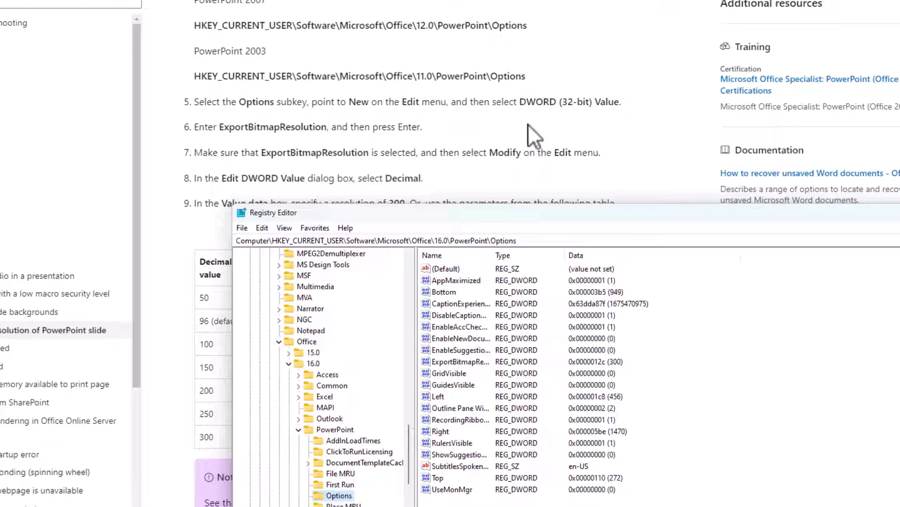
scroll(325, 310, down, 2)
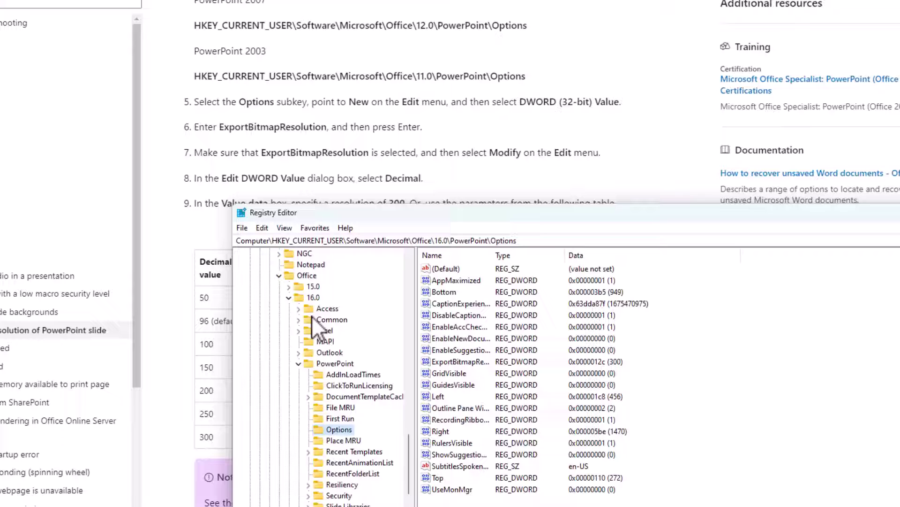
click(262, 228)
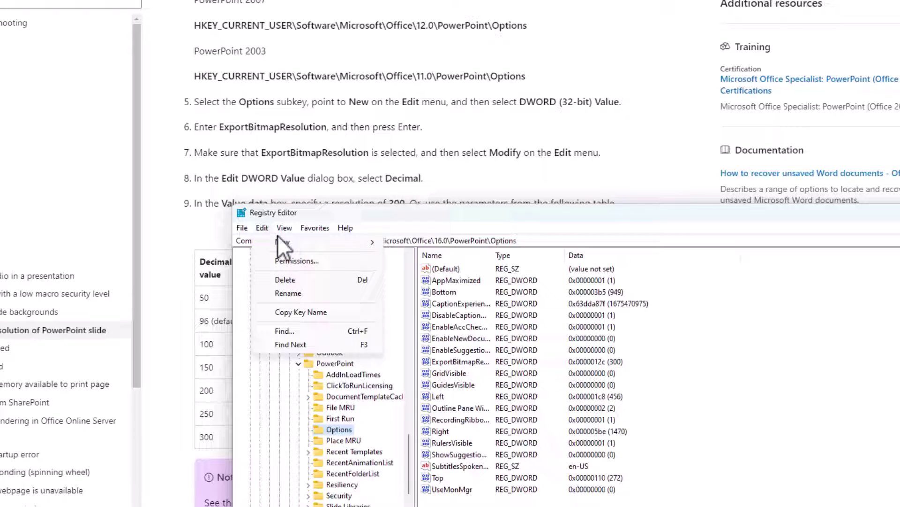
mouse_move(286, 241)
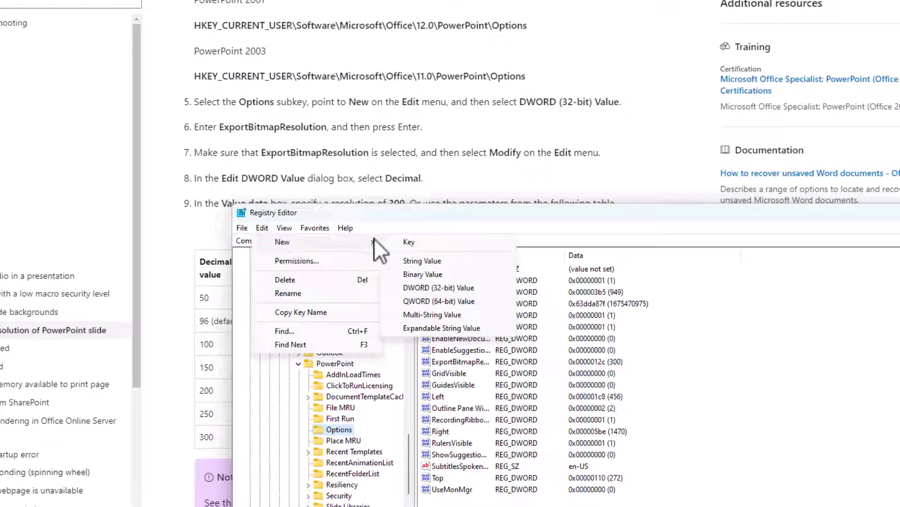
click(406, 288)
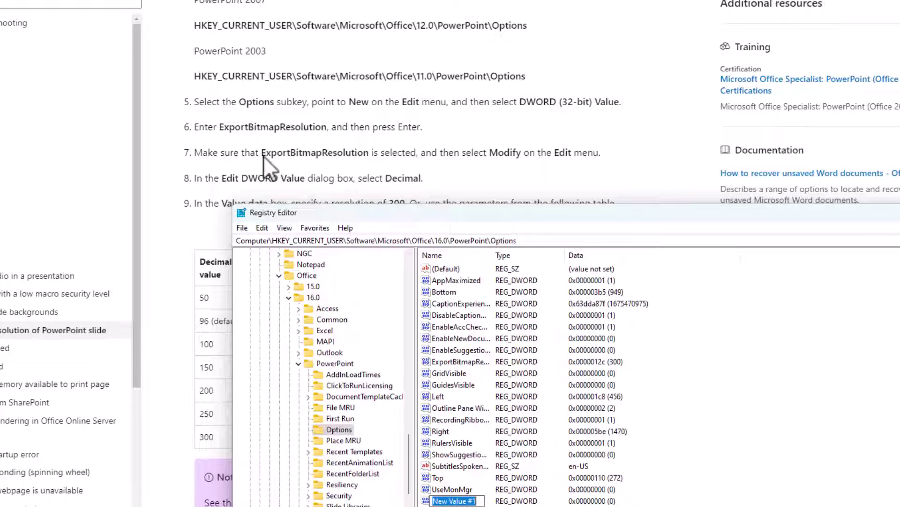
Copy the value name ExportBitmapResolution from step 7 of the support article, then return to Registry Editor
drag(261, 155, 369, 153)
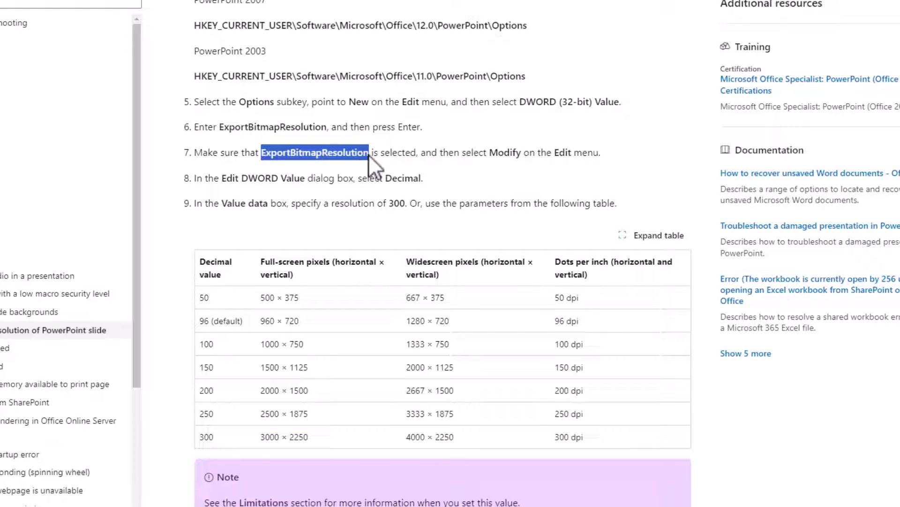
right_click(361, 151)
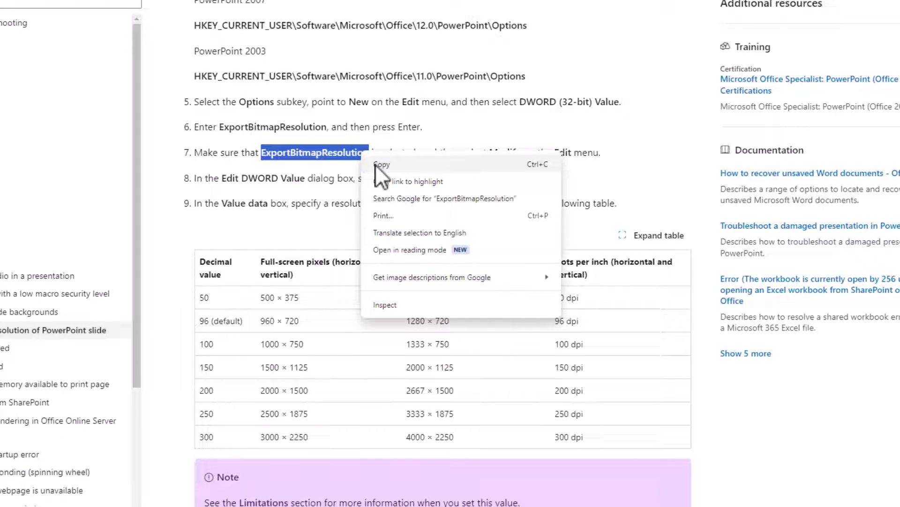
click(375, 165)
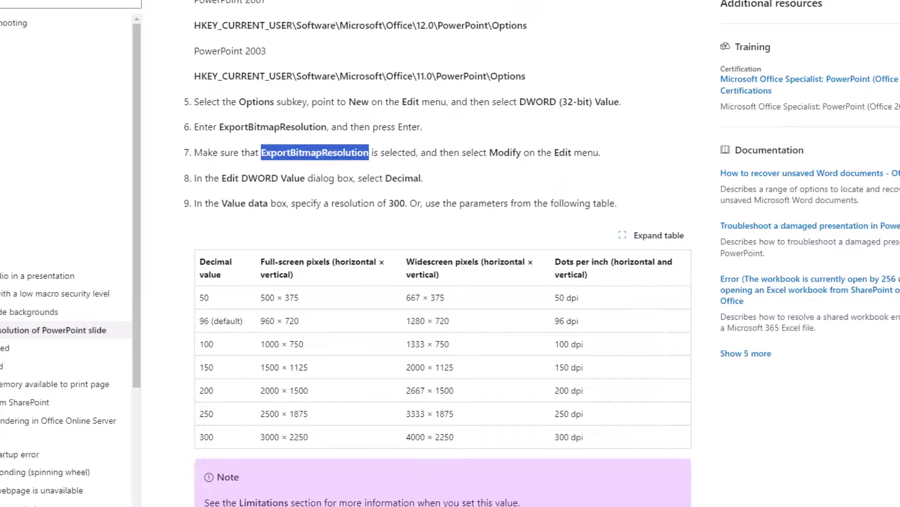
key(alt+Tab)
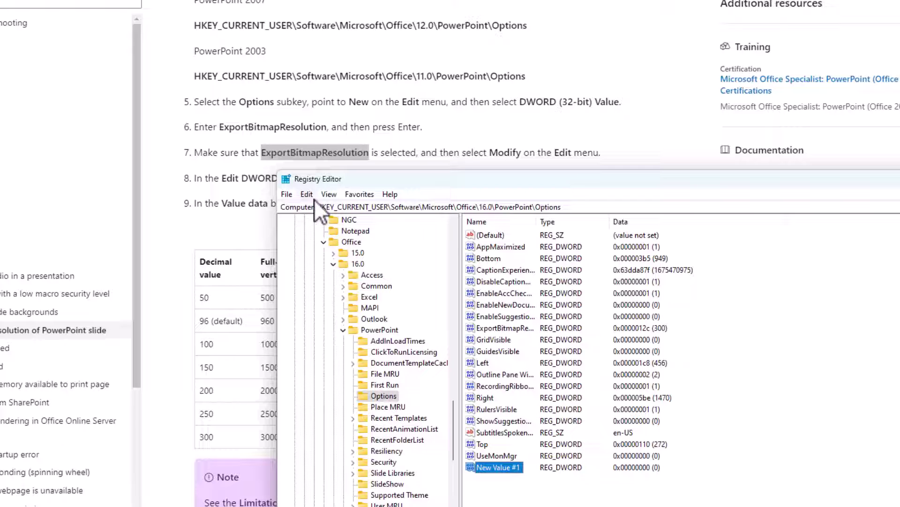
Try naming New Value #1 ExportBitmapResolution; that name already exists, so dismiss the error
right_click(513, 466)
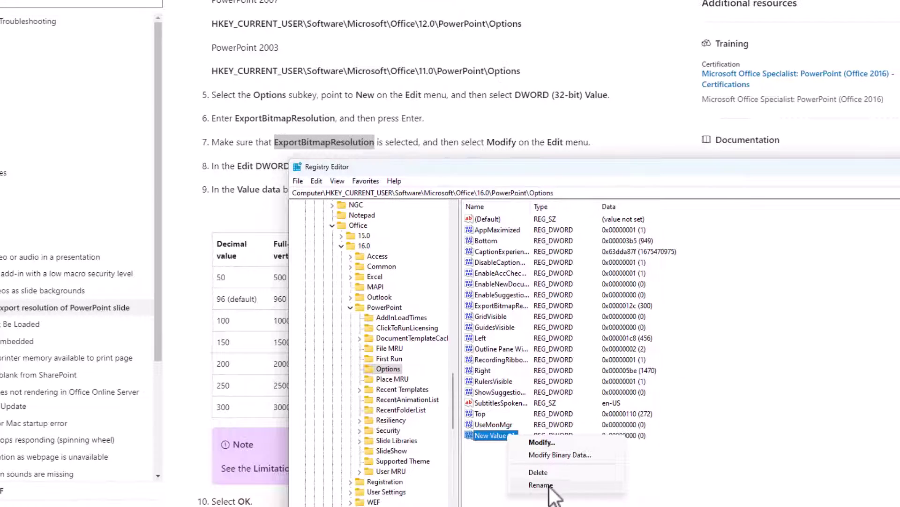
click(545, 484)
right_click(502, 435)
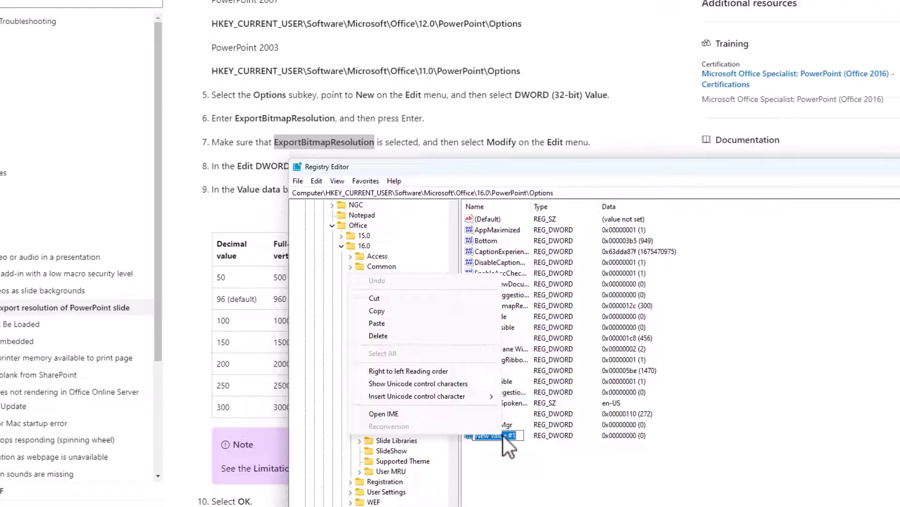
click(391, 327)
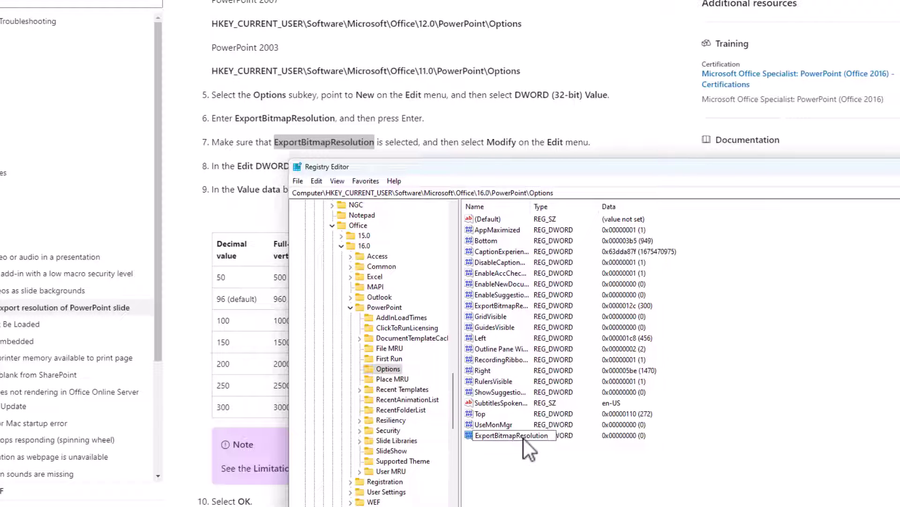
key(Return)
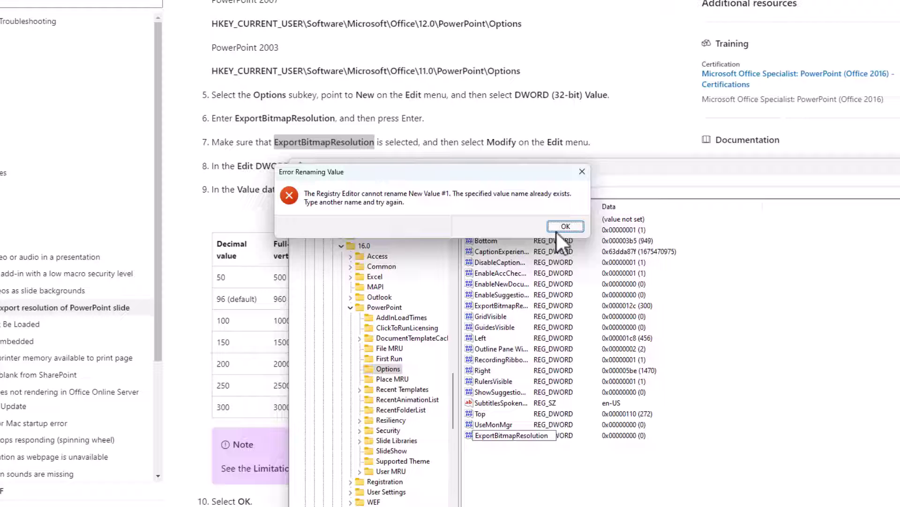
click(581, 173)
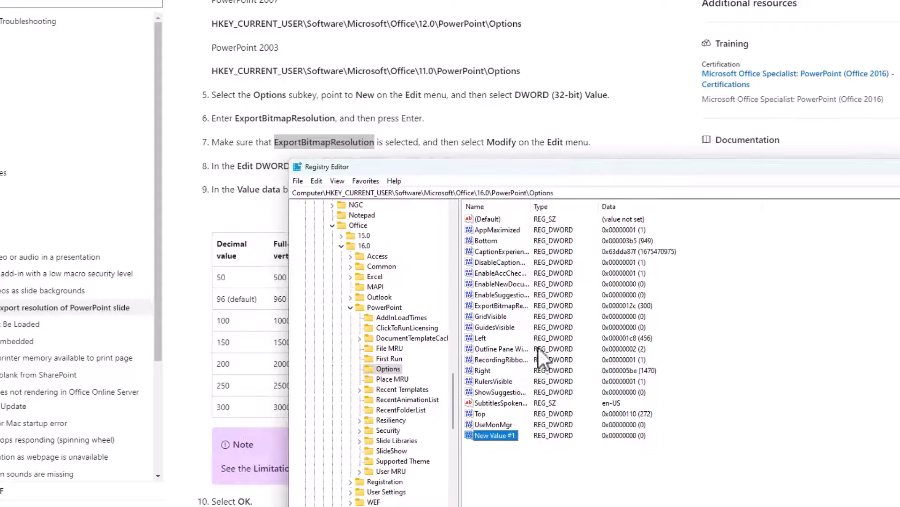
Rename New Value #1 to ExportBitmapResolution2 by pasting the name and adding 2
right_click(508, 433)
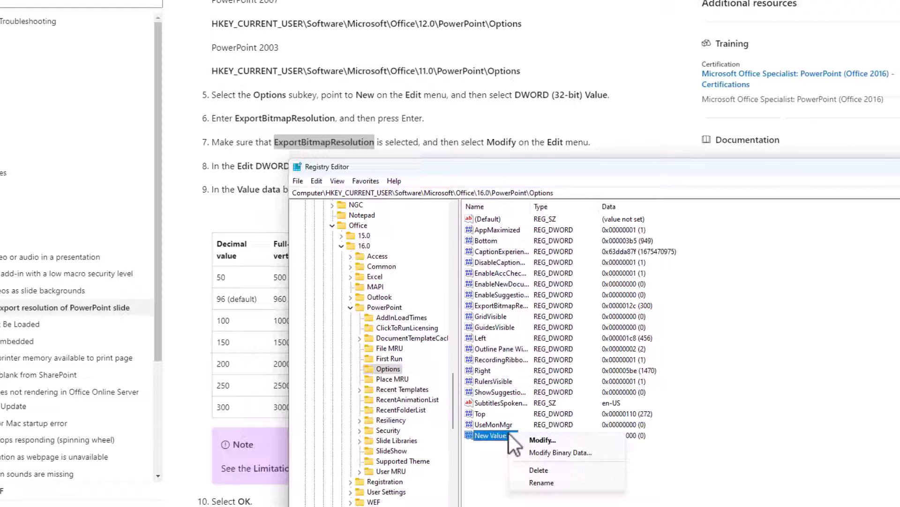
click(546, 483)
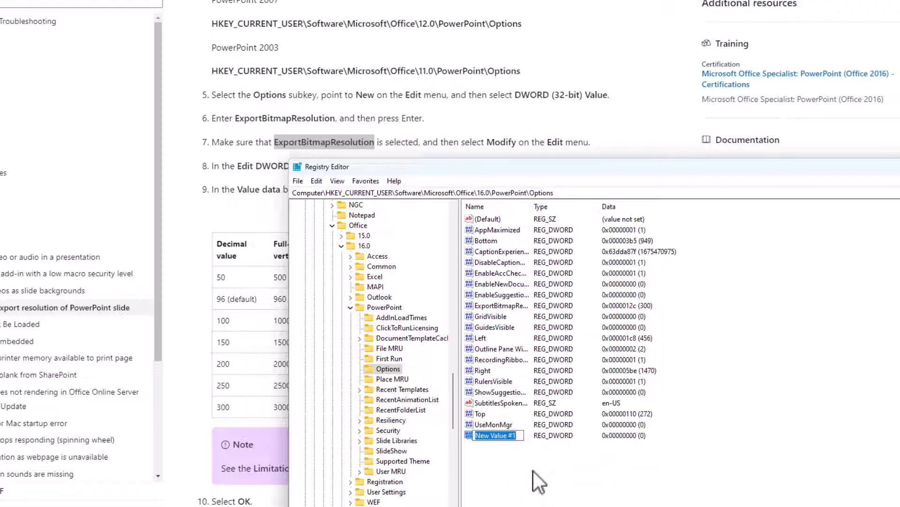
right_click(515, 433)
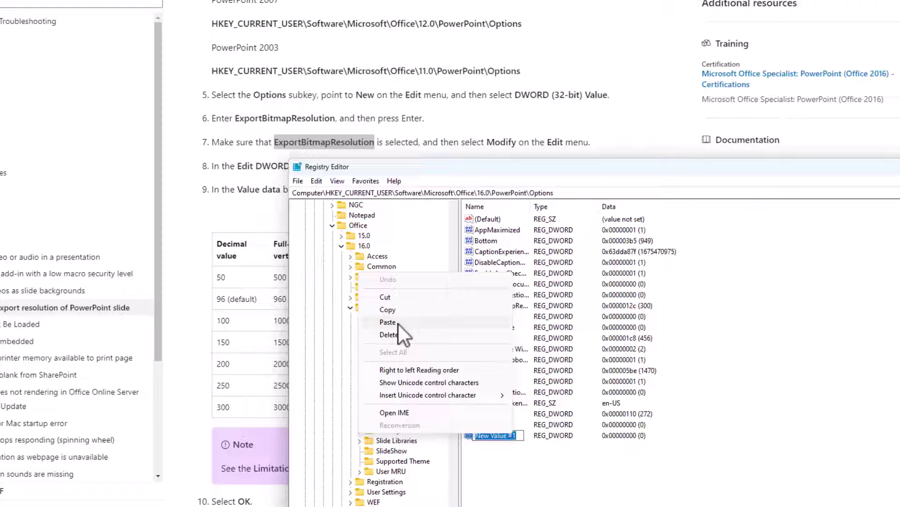
click(398, 323)
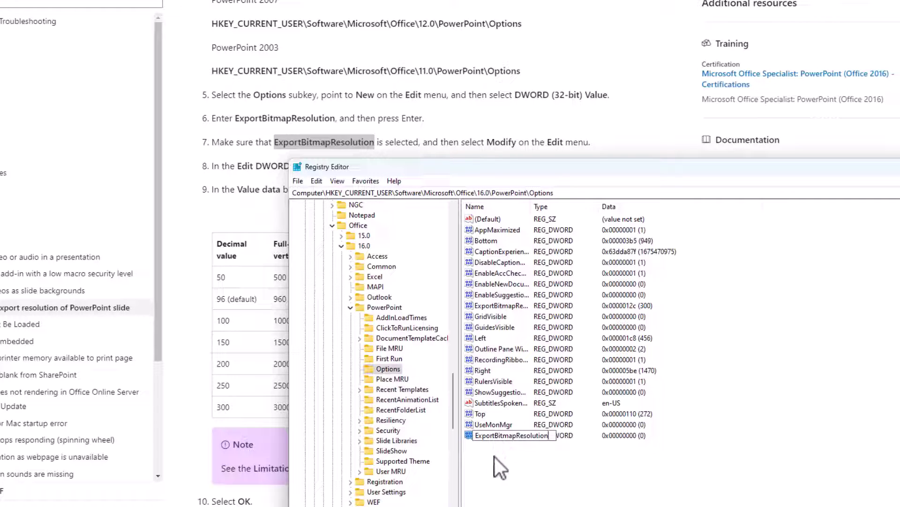
text(2)
key(Return)
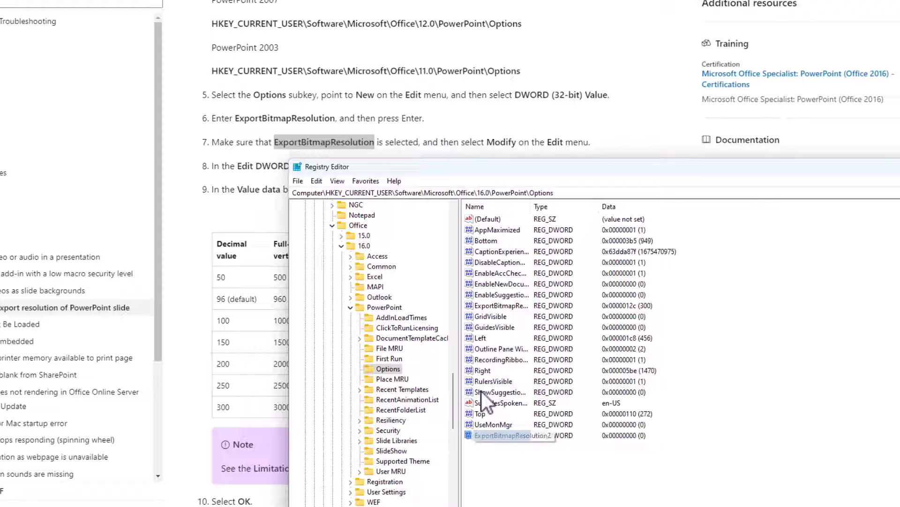
drag(460, 168, 449, 202)
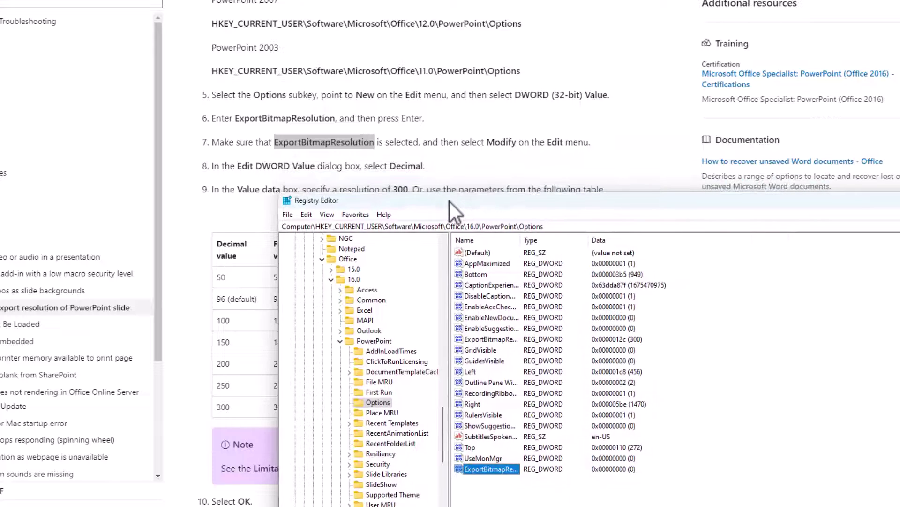
Set ExportBitmapResolution2 to decimal 300 and compare it with the existing ExportBitmapResolution entry
right_click(491, 469)
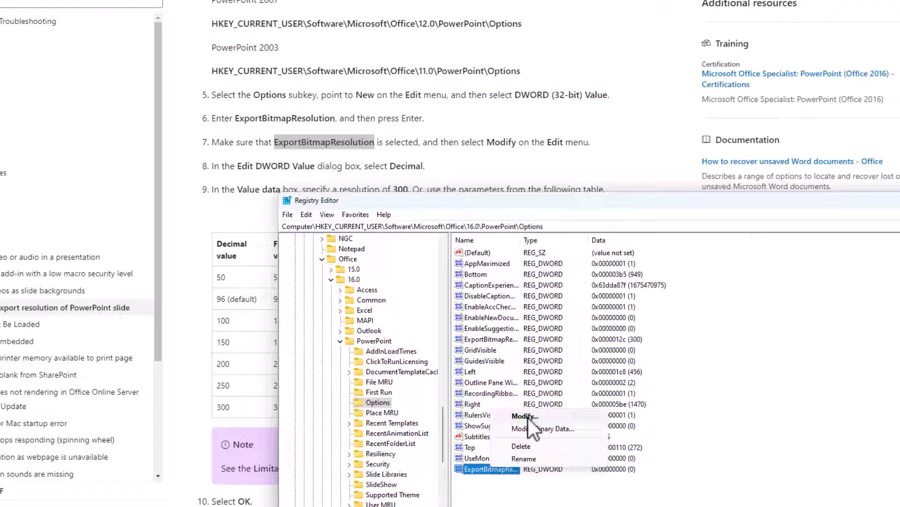
click(306, 214)
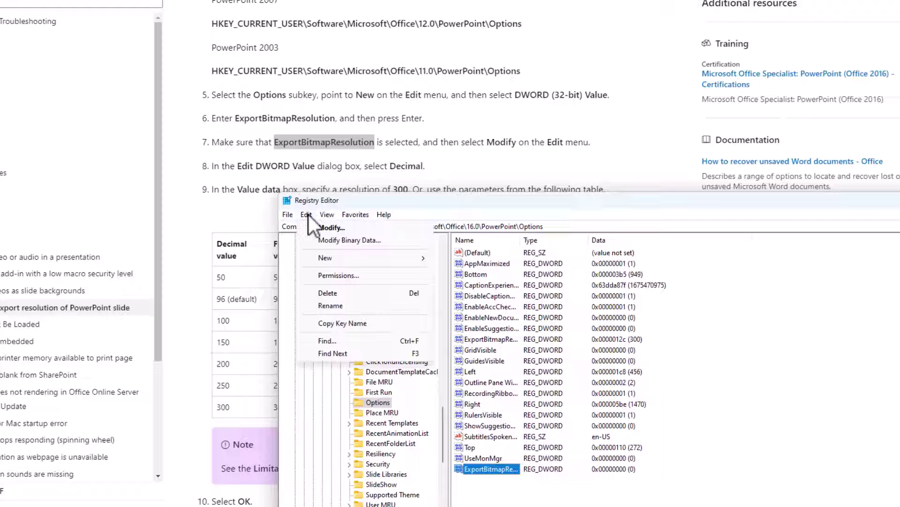
click(322, 226)
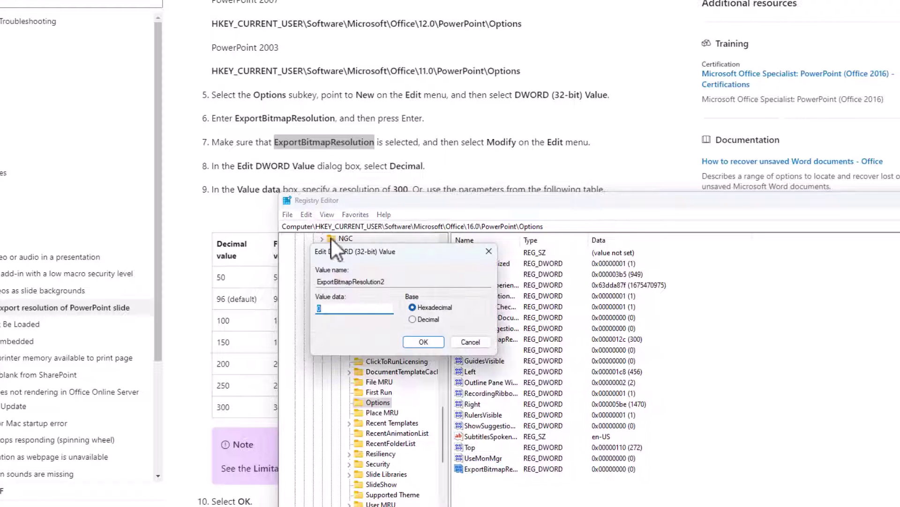
click(412, 320)
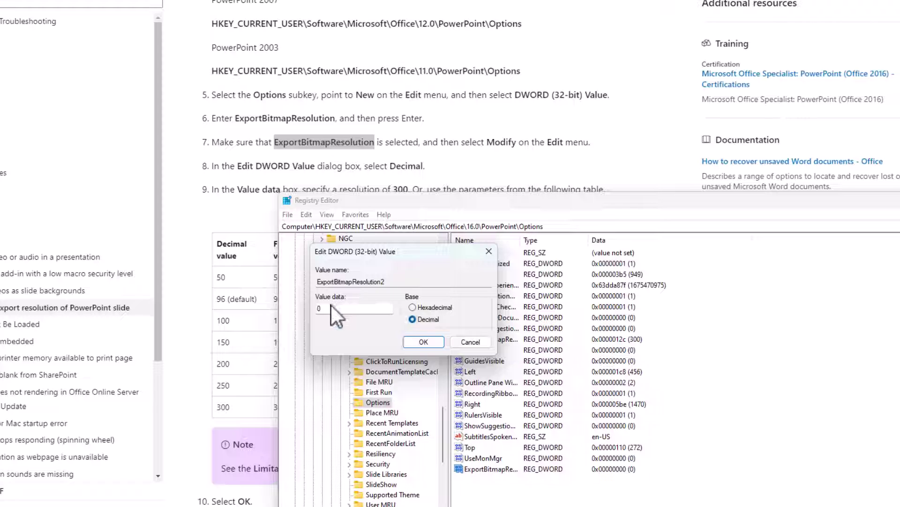
drag(328, 306, 316, 306)
click(413, 342)
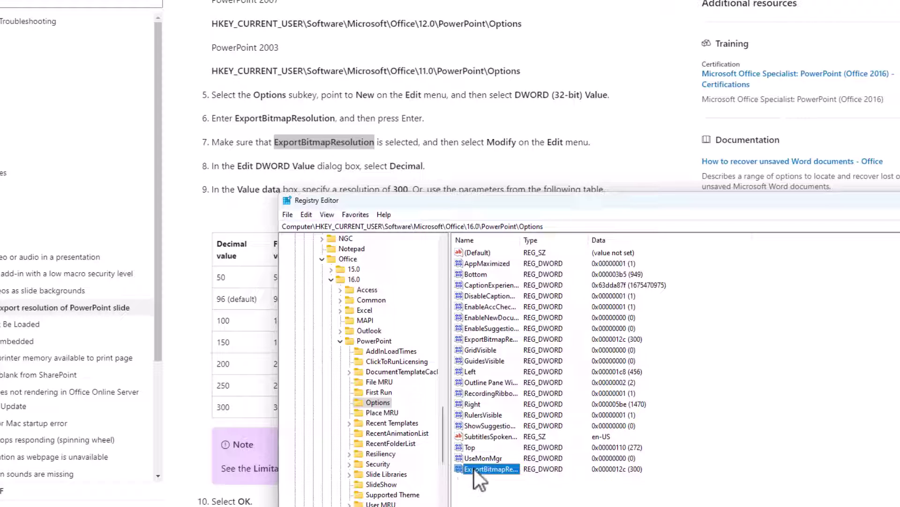
click(475, 339)
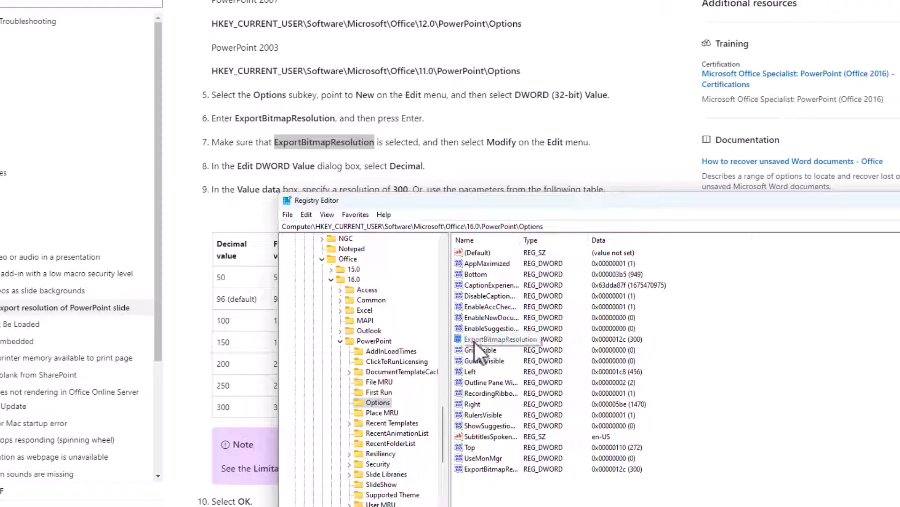
click(495, 469)
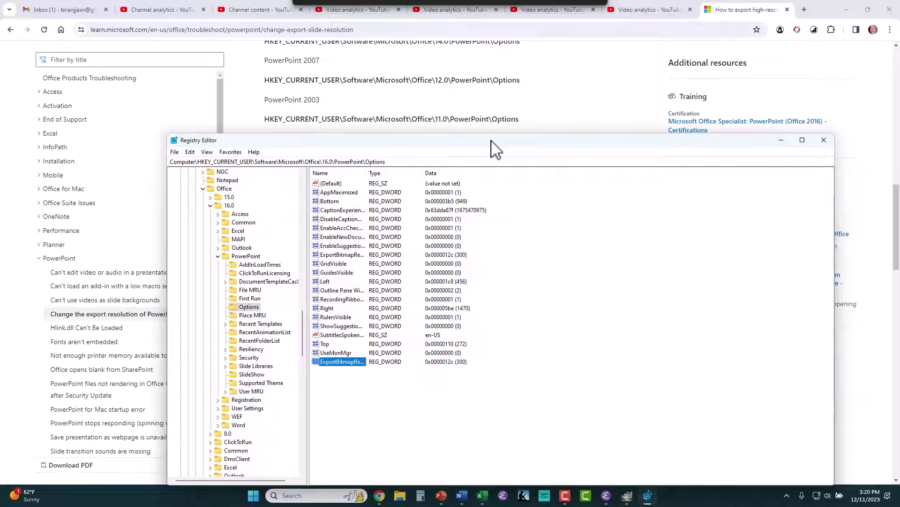
Close Registry Editor and switch to the Presentation3 PowerPoint window
click(821, 137)
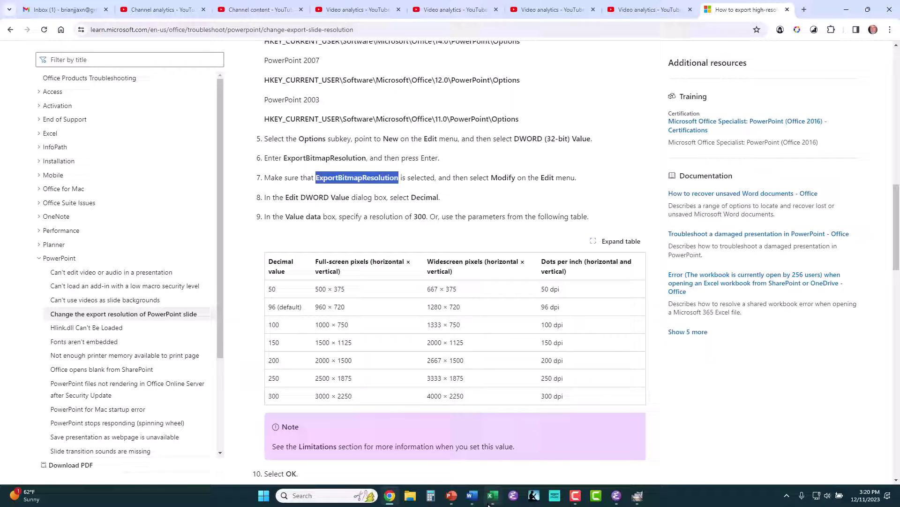
mouse_move(479, 503)
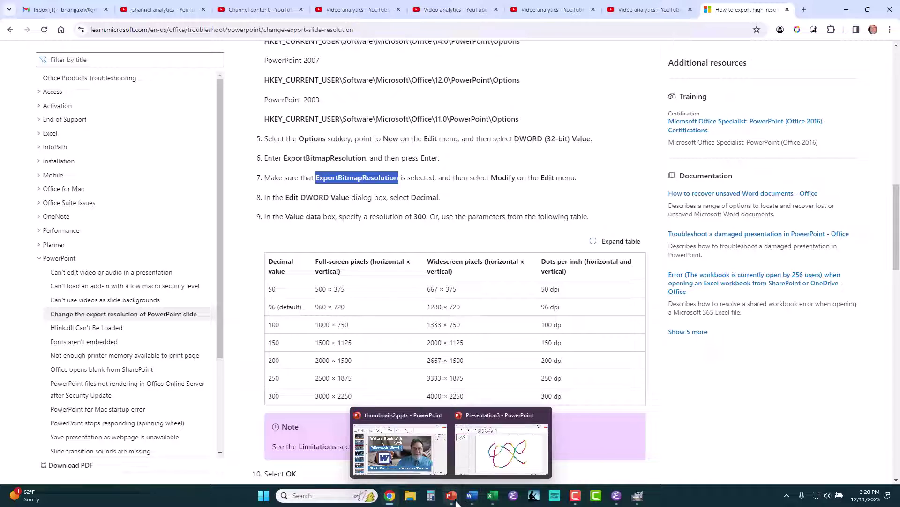
click(474, 469)
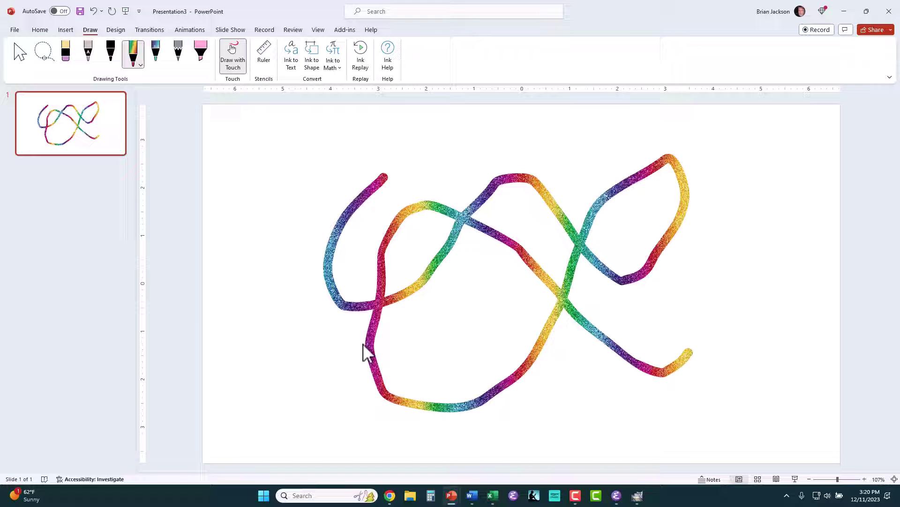
Close Presentation3 without saving its scribble and switch to the thumbnails2 presentation
click(889, 11)
click(497, 300)
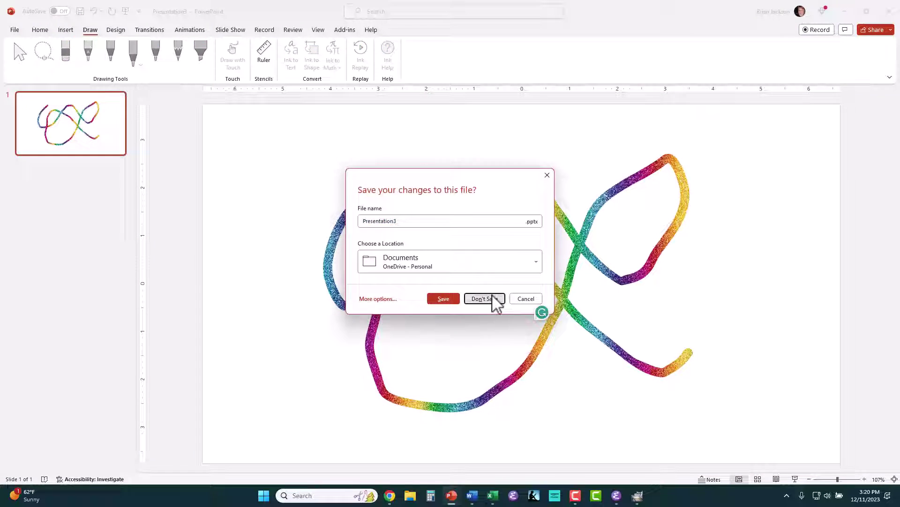
mouse_move(499, 501)
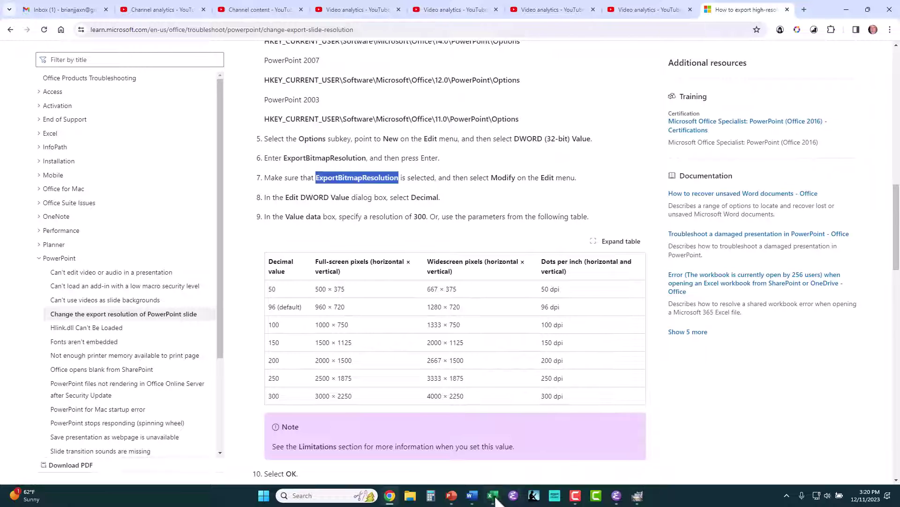
mouse_move(452, 497)
click(439, 457)
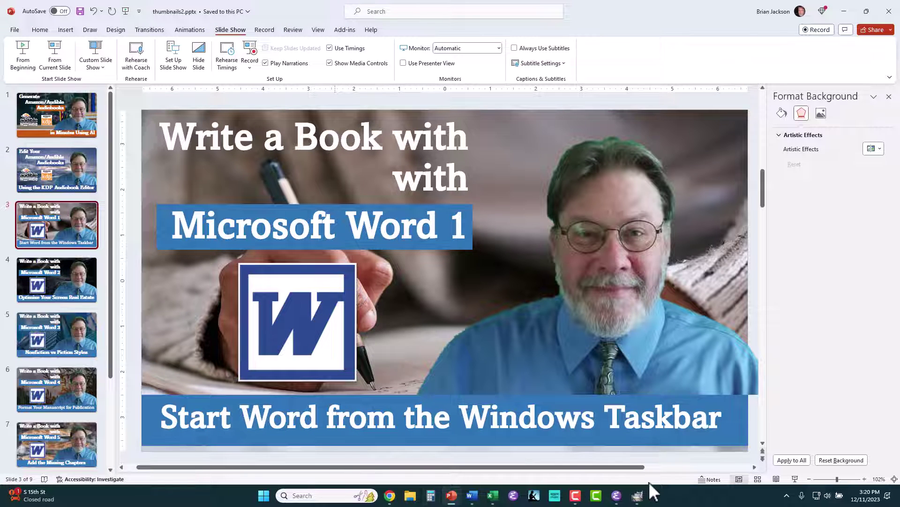
Confirm in GIMP's Scale Image dialog that Slide1 is 4000×2250 at 300 pixels/in, then close the image
mouse_move(637, 501)
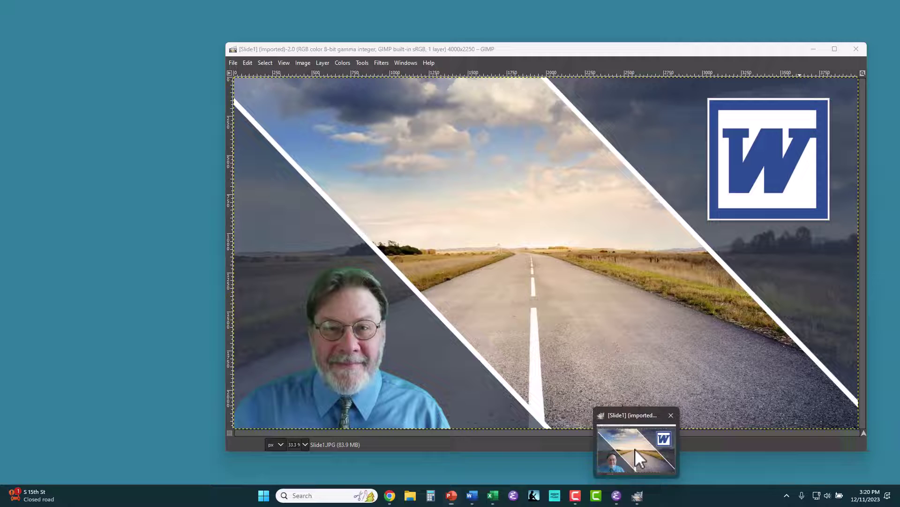
click(635, 449)
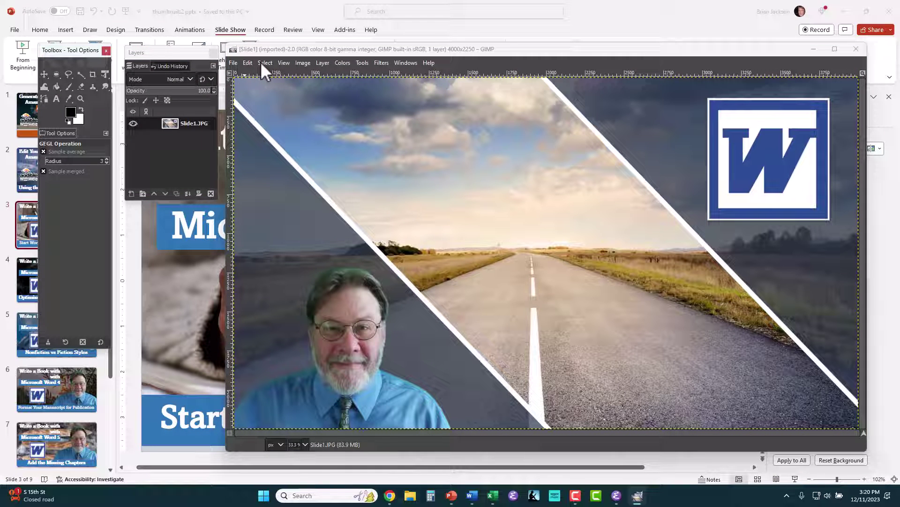
click(301, 63)
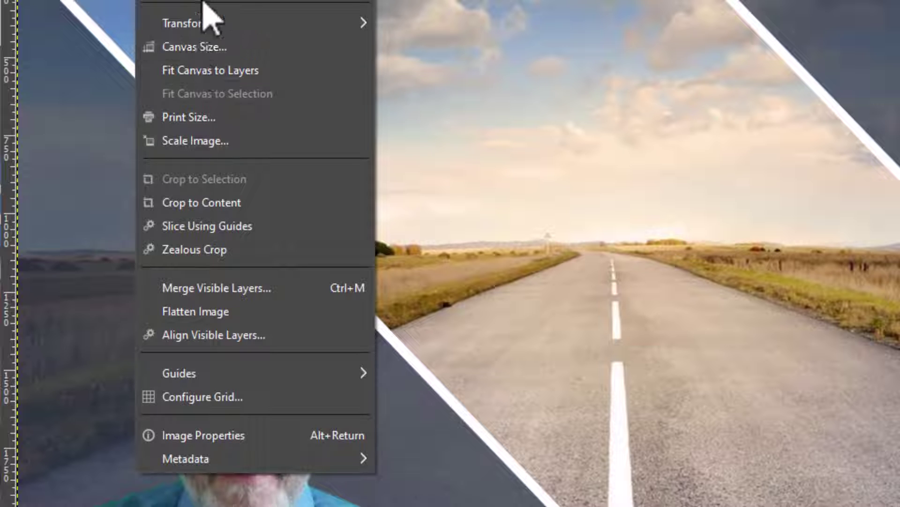
click(190, 141)
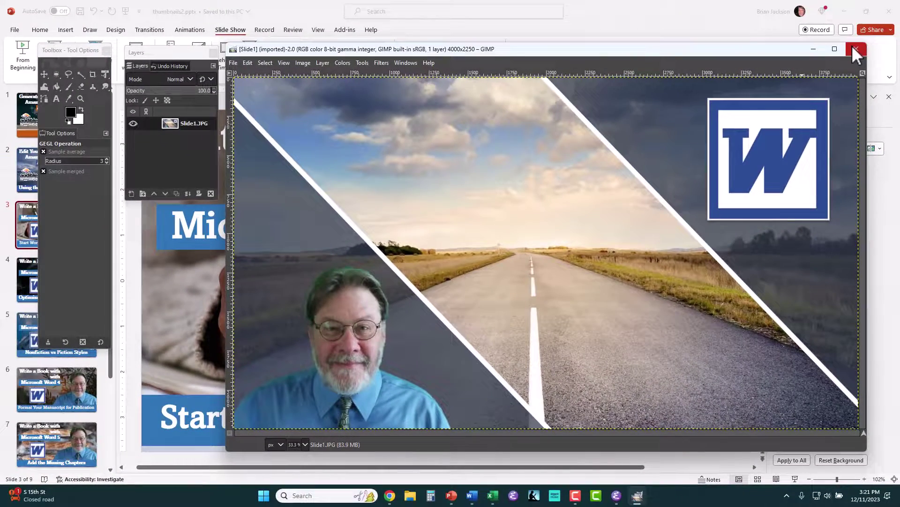
click(856, 49)
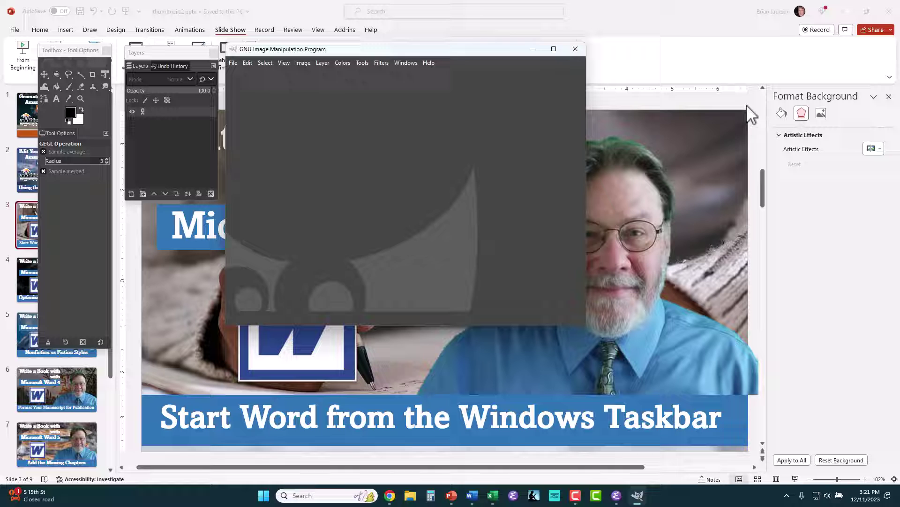
Quit GIMP and bring up PowerPoint's Change File Type export options for thumbnails2.pptx
click(576, 52)
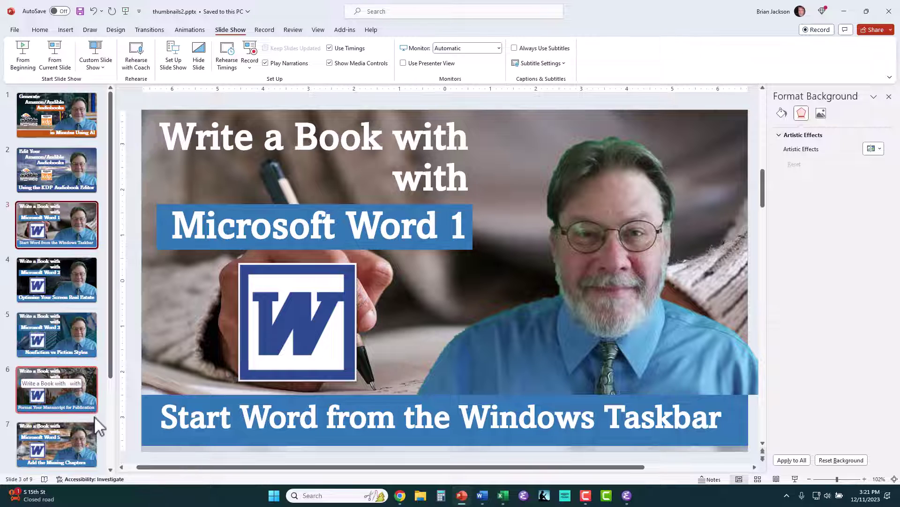
drag(109, 369, 129, 455)
scroll(95, 375, up, 3)
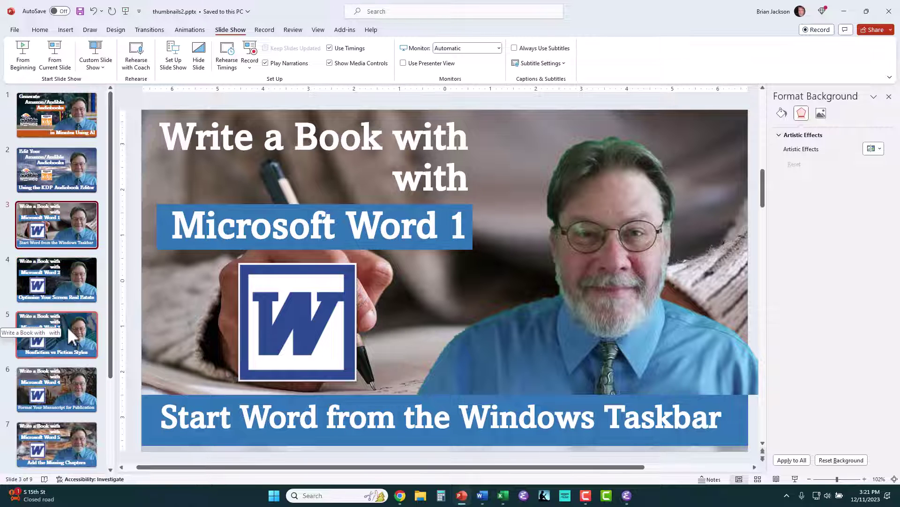
scroll(113, 309, down, 1)
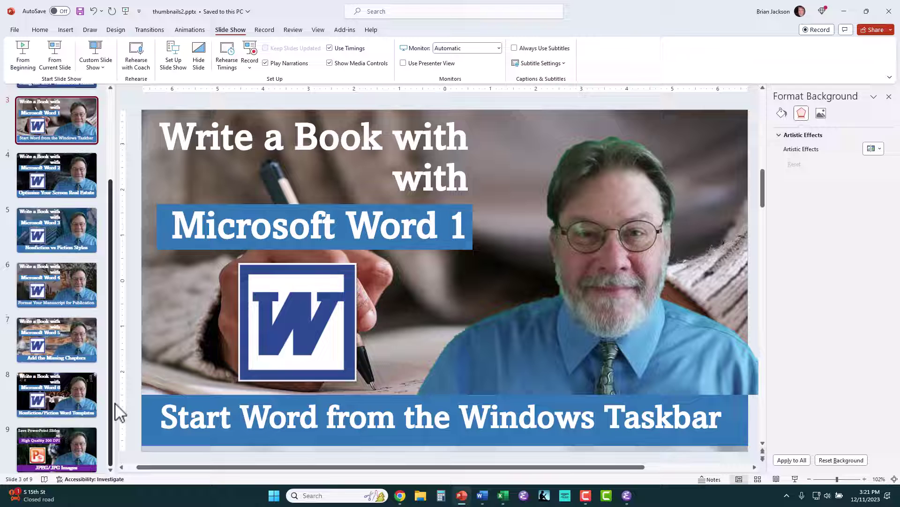
click(15, 30)
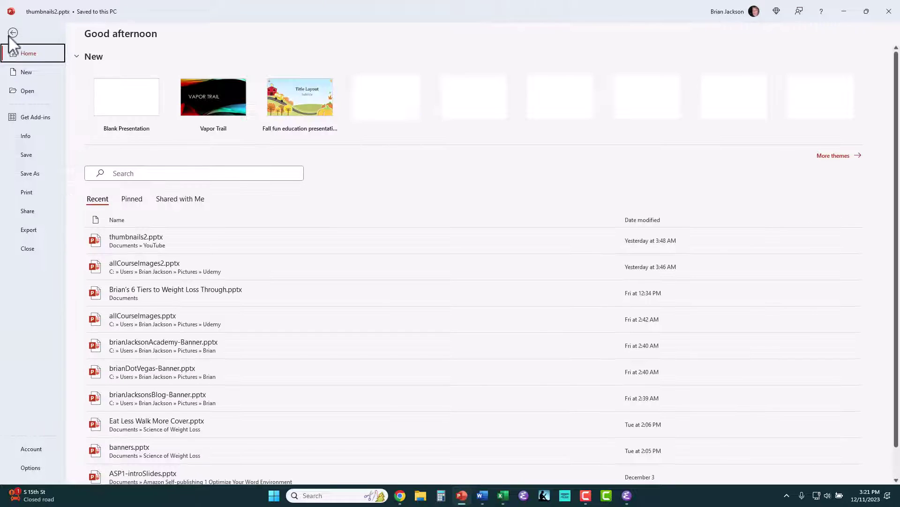
click(29, 230)
click(138, 202)
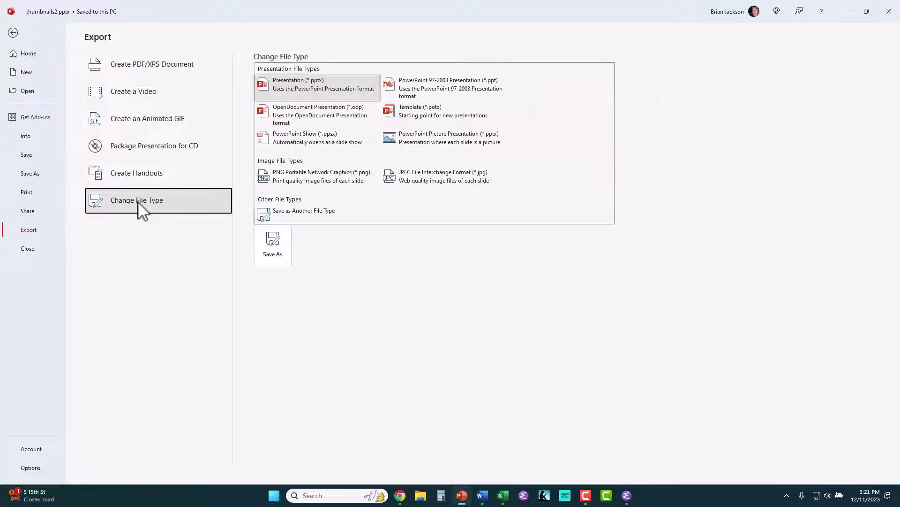
Export all nine thumbnails2 slides as JPEG files into a thumbnails2 folder under Documents\YouTube
double_click(406, 178)
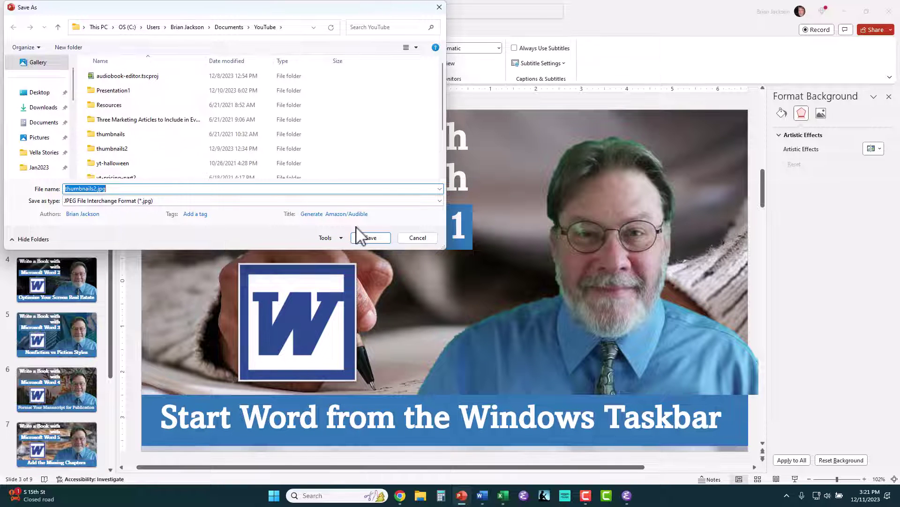
click(370, 237)
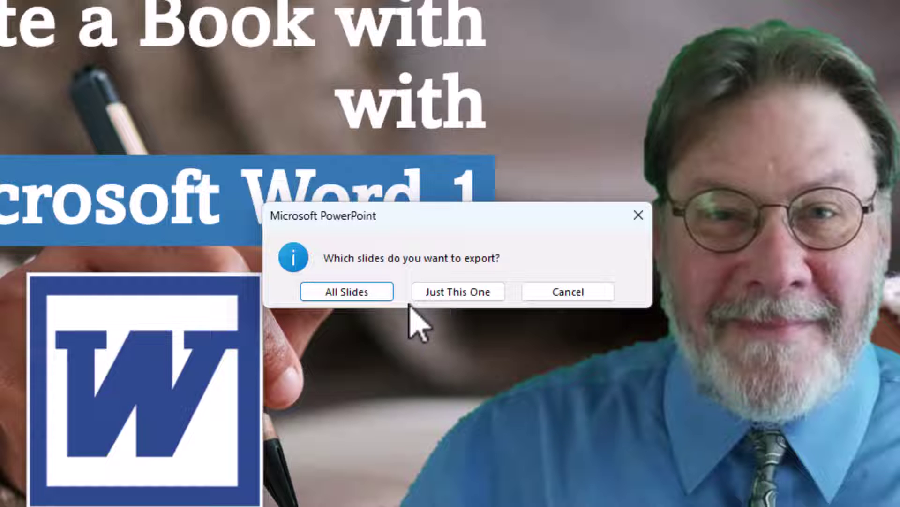
click(363, 292)
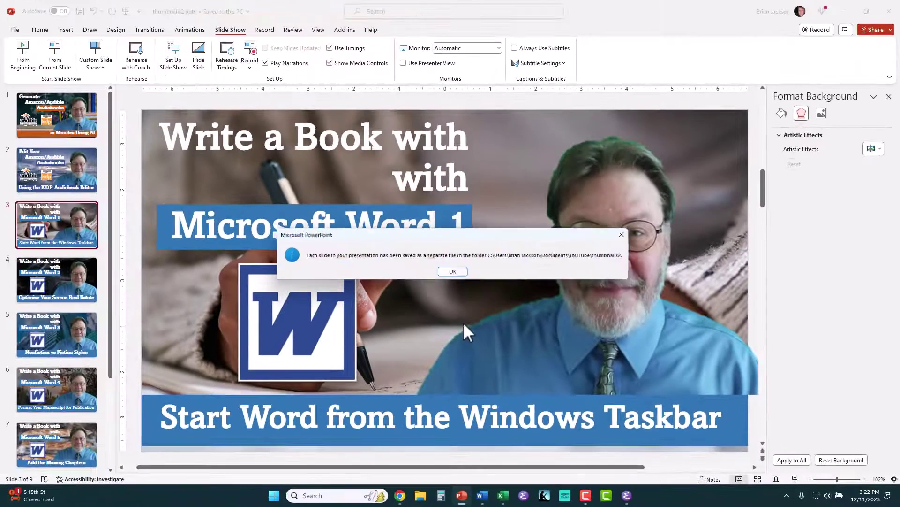
click(454, 273)
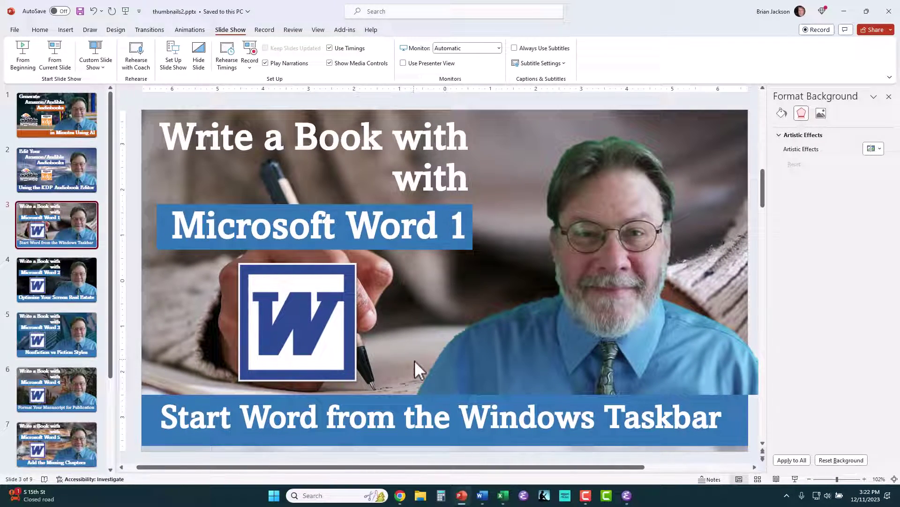
Open the thumbnails2 folder under Documents\YouTube in File Explorer to view the exported slide images
click(420, 496)
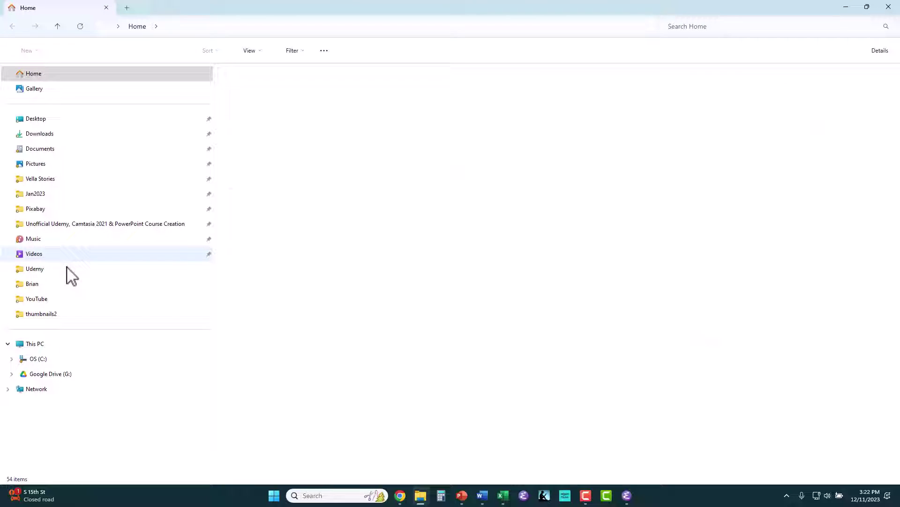
click(53, 299)
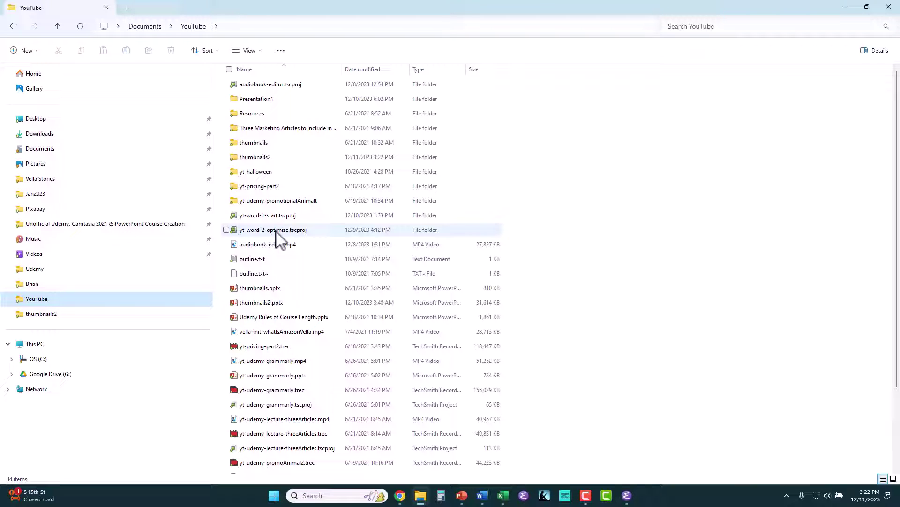
click(268, 158)
double_click(269, 158)
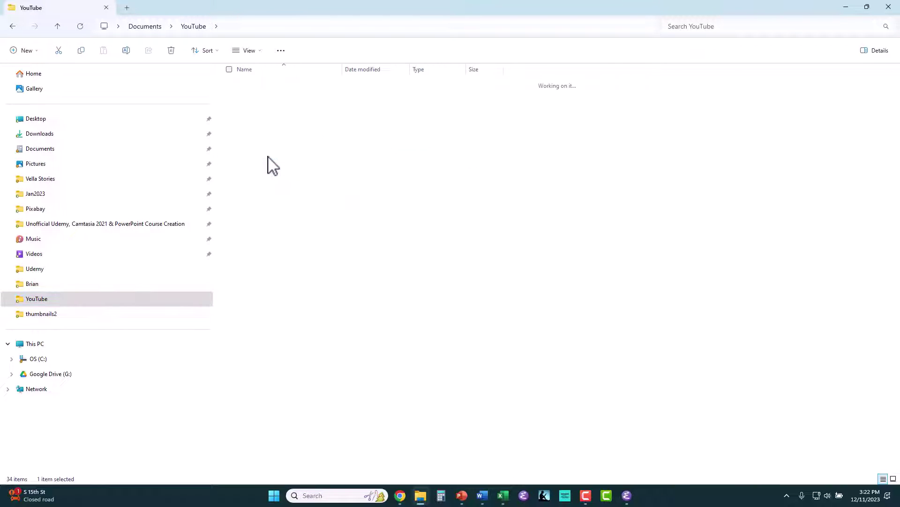